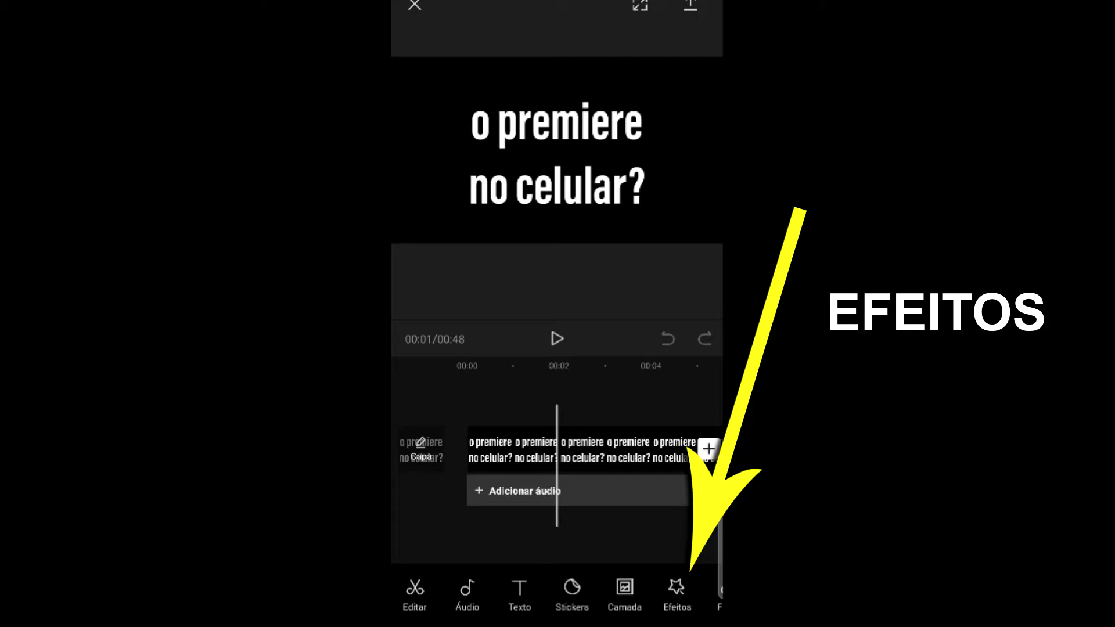
# Step: Apply the Estrelas 4 video effect from Populares and confirm it onto the timeline
pyautogui.click(677, 592)
pyautogui.click(580, 593)
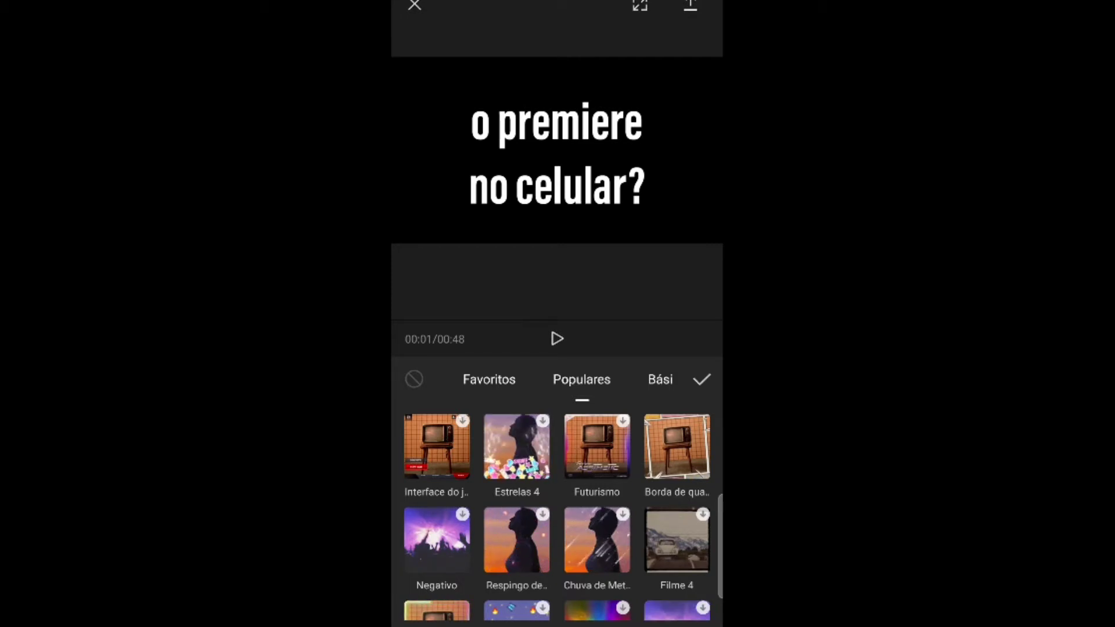
pyautogui.click(517, 446)
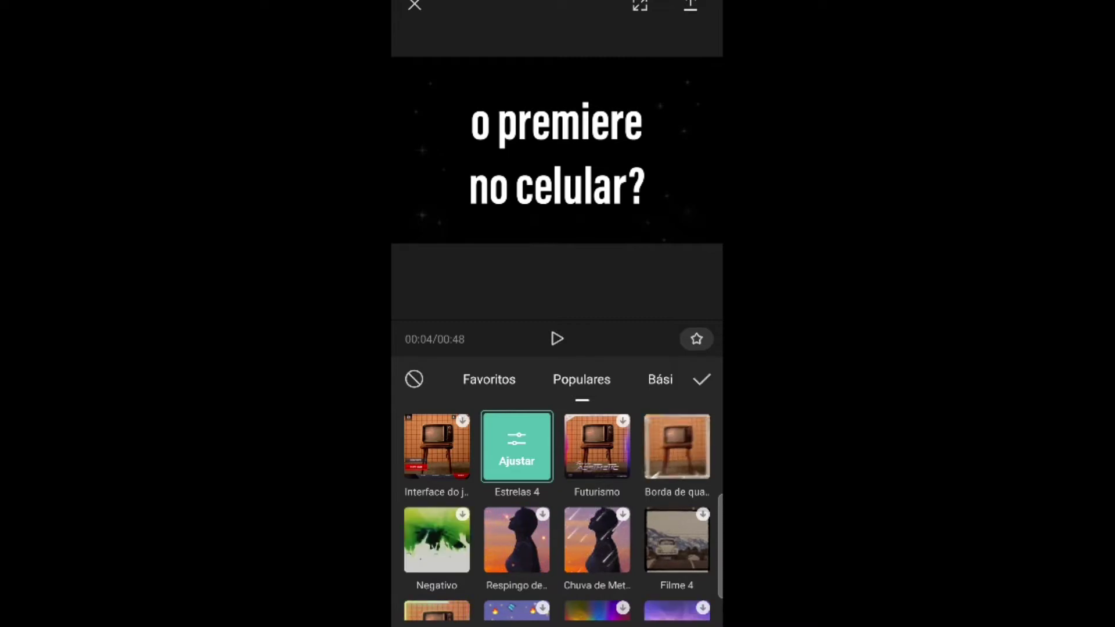
pyautogui.click(702, 379)
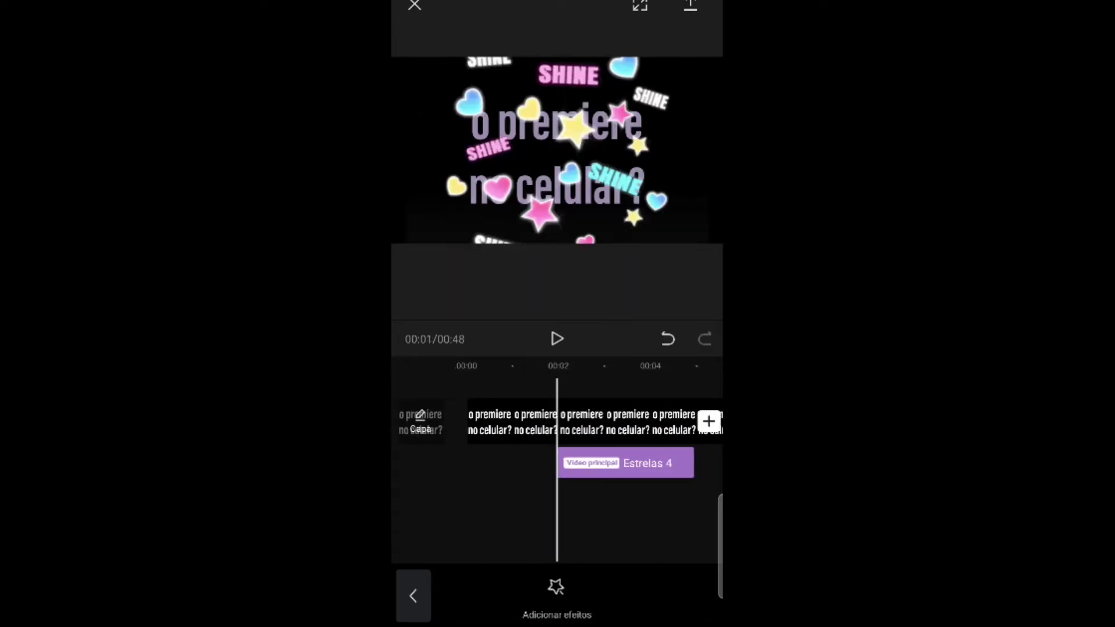
# Step: Scrub the timeline to review the stars effect and select the Estrelas 4 clip
pyautogui.hscroll(2, 556, 435)
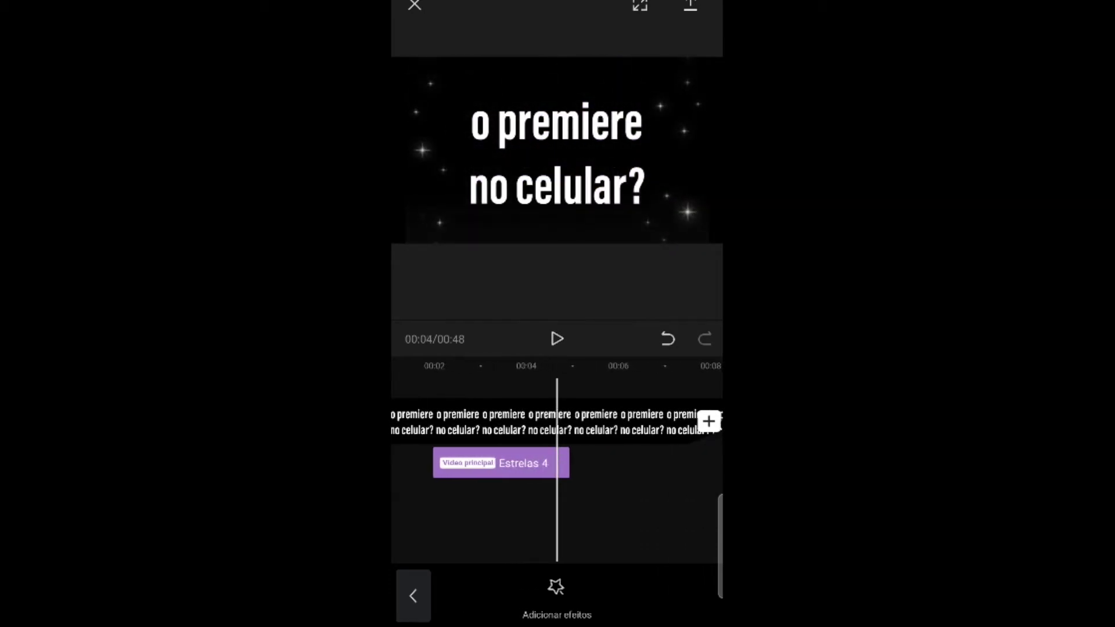
pyautogui.hscroll(-1, 556, 436)
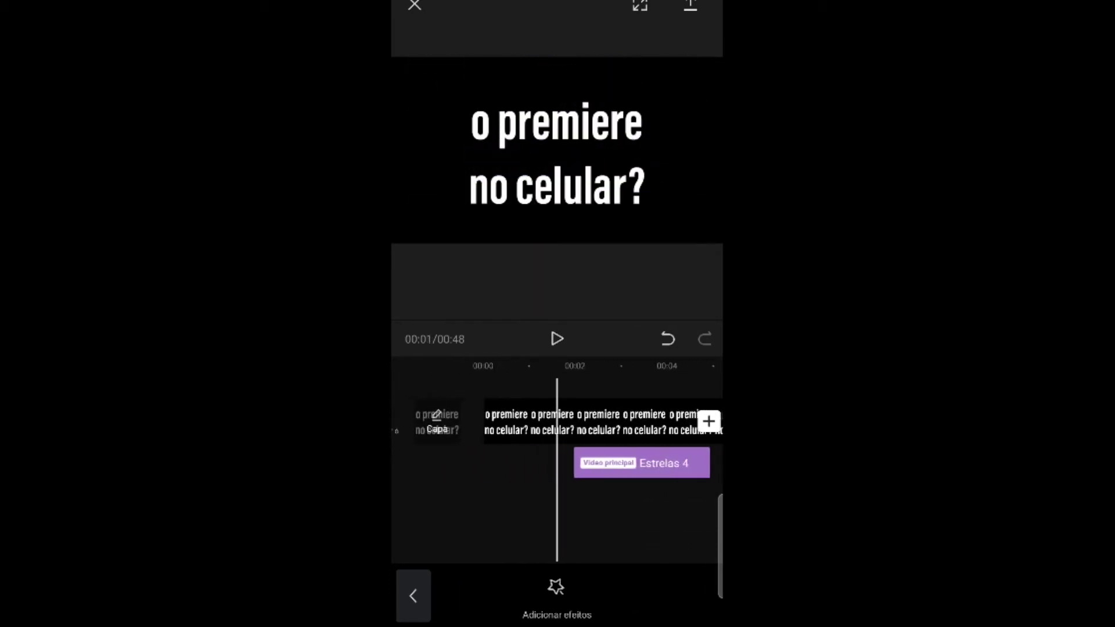
pyautogui.hscroll(5, 556, 435)
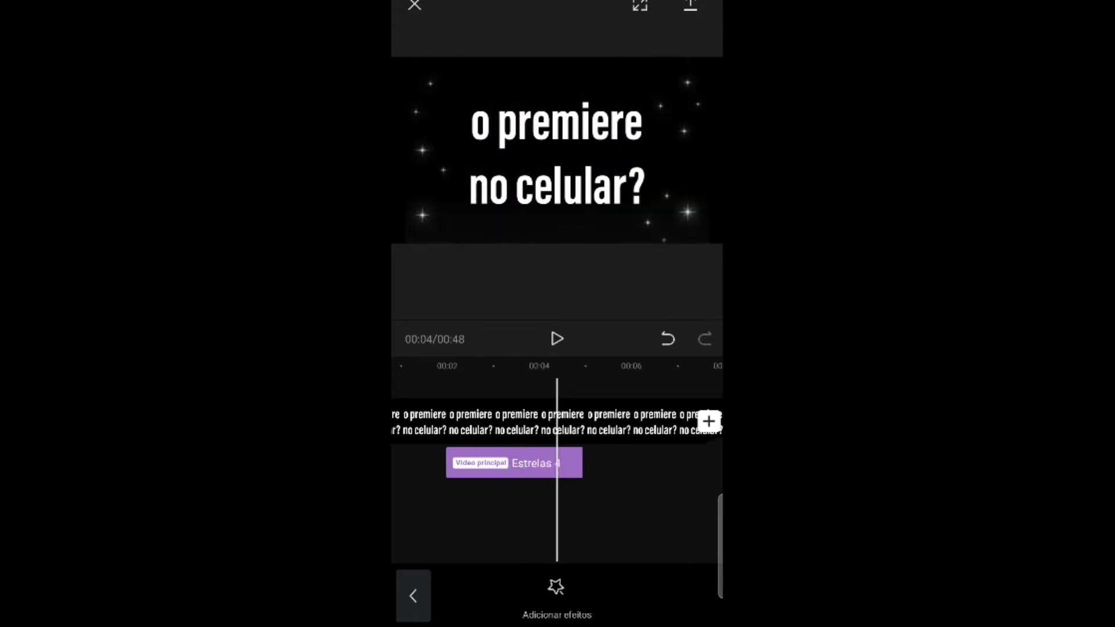
pyautogui.hscroll(2, 557, 435)
pyautogui.hscroll(-5, 556, 436)
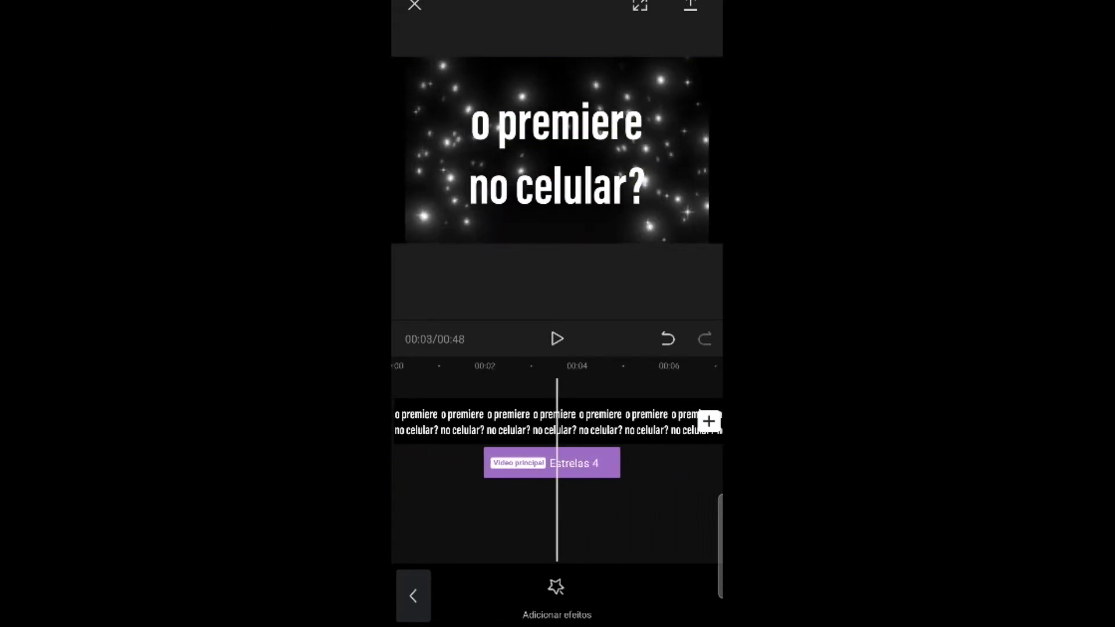
pyautogui.click(587, 463)
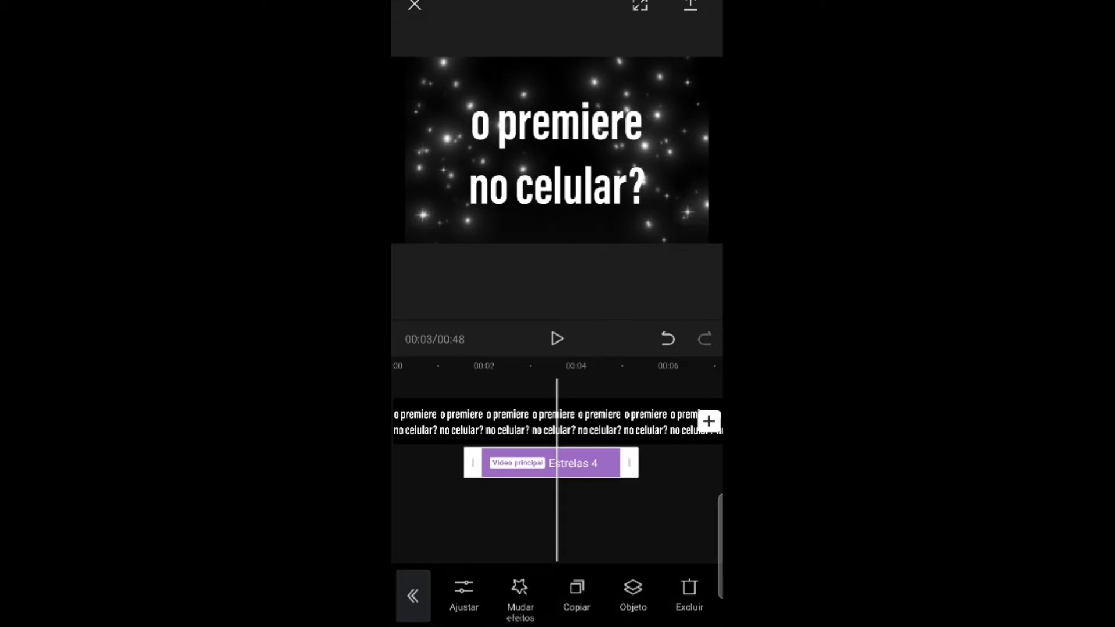
# Step: Check the Estrelas 4 clip's span under the title clip, then deselect it
pyautogui.hscroll(5, 557, 442)
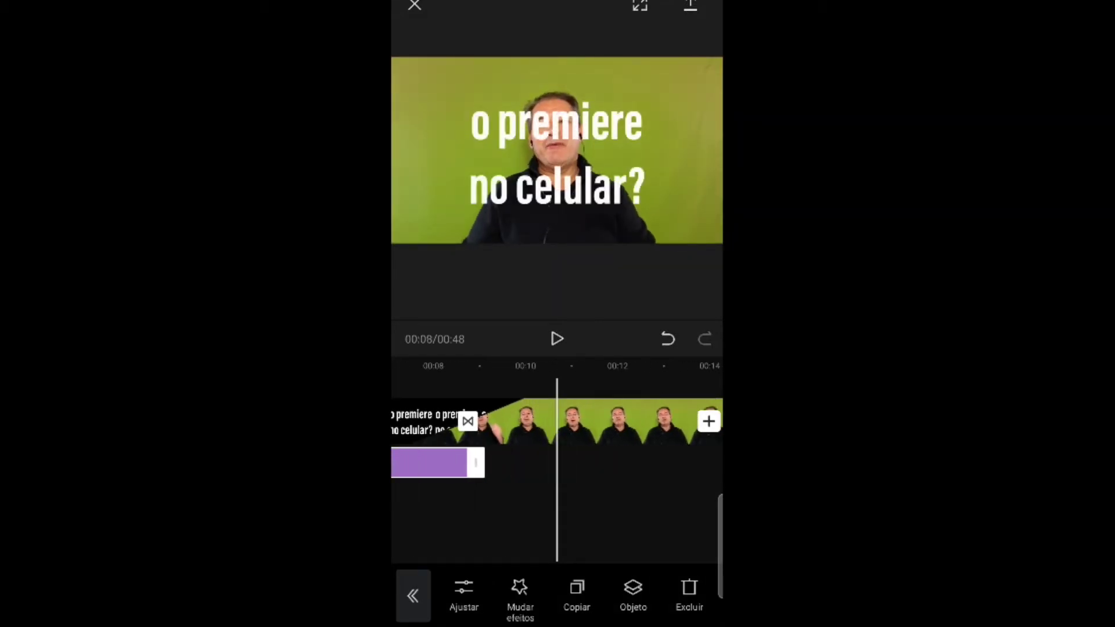
pyautogui.hscroll(-2, 557, 442)
pyautogui.hscroll(-7, 556, 442)
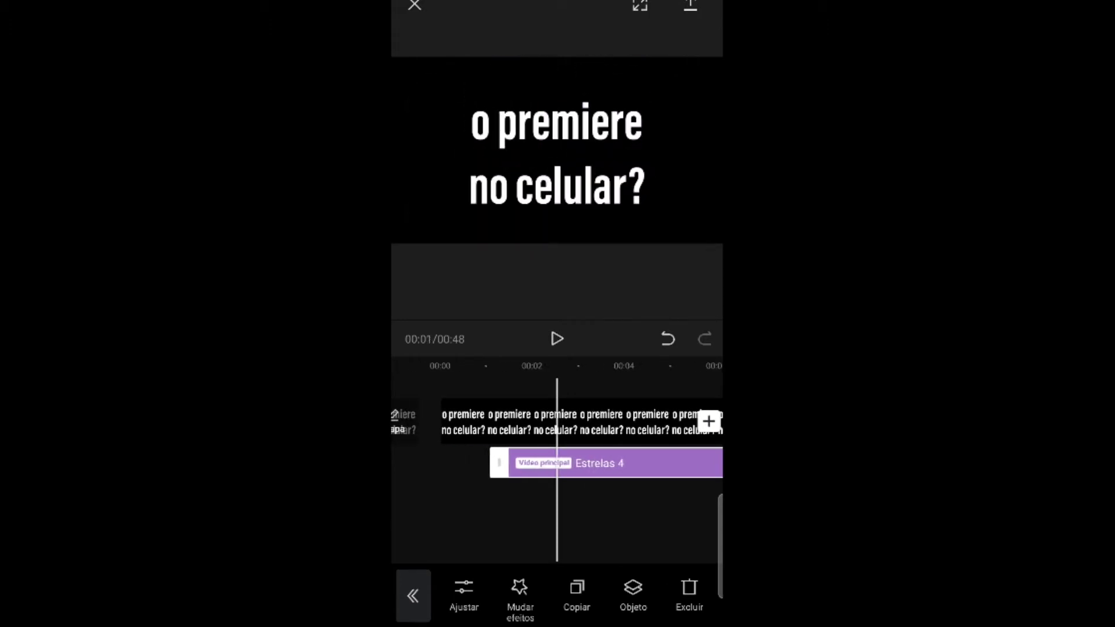
pyautogui.hscroll(-3, 557, 442)
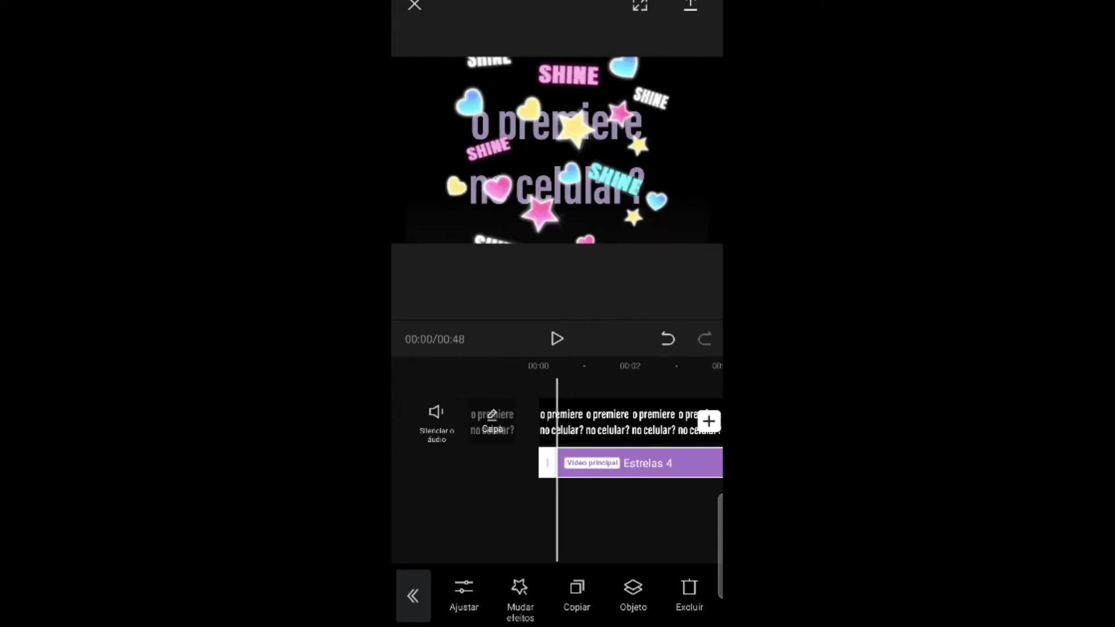
pyautogui.hscroll(3, 556, 441)
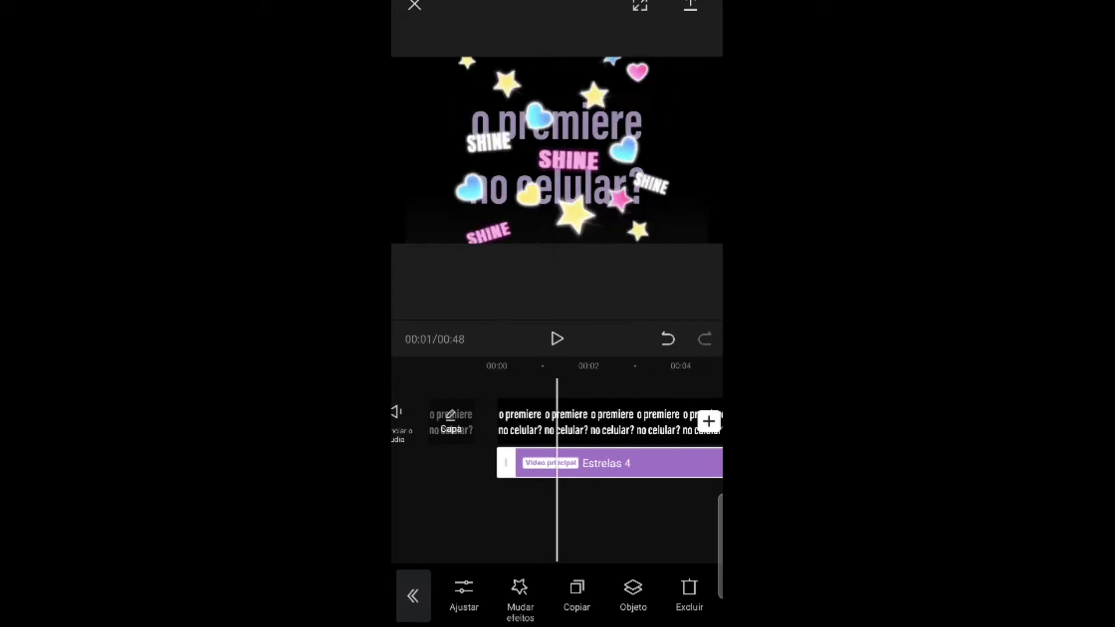
pyautogui.hscroll(4, 556, 442)
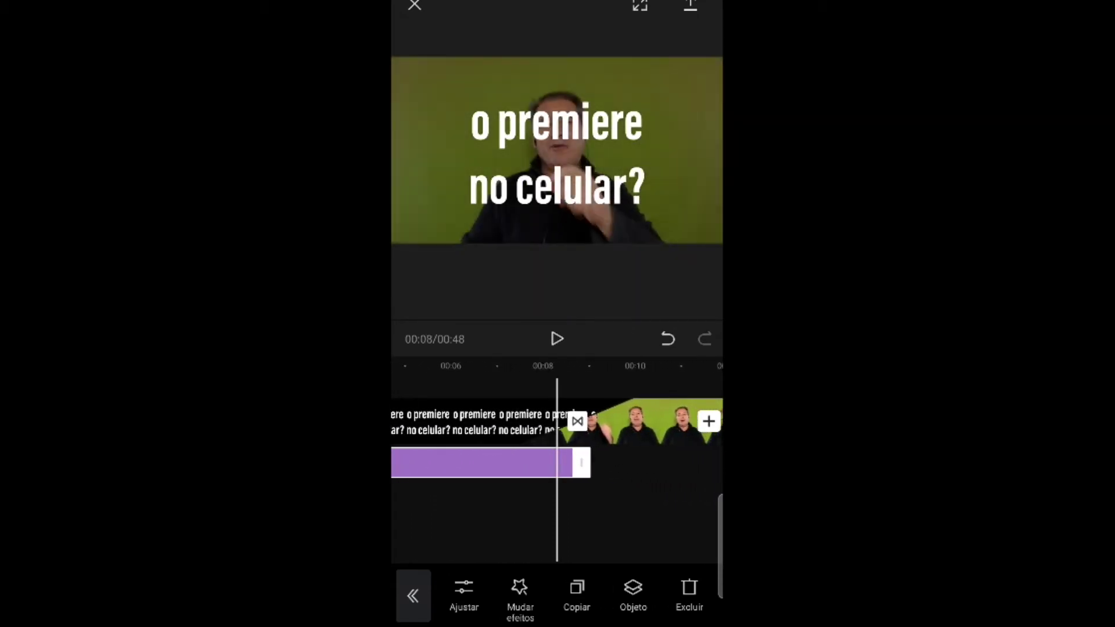
pyautogui.hscroll(-5, 557, 442)
pyautogui.hscroll(5, 557, 442)
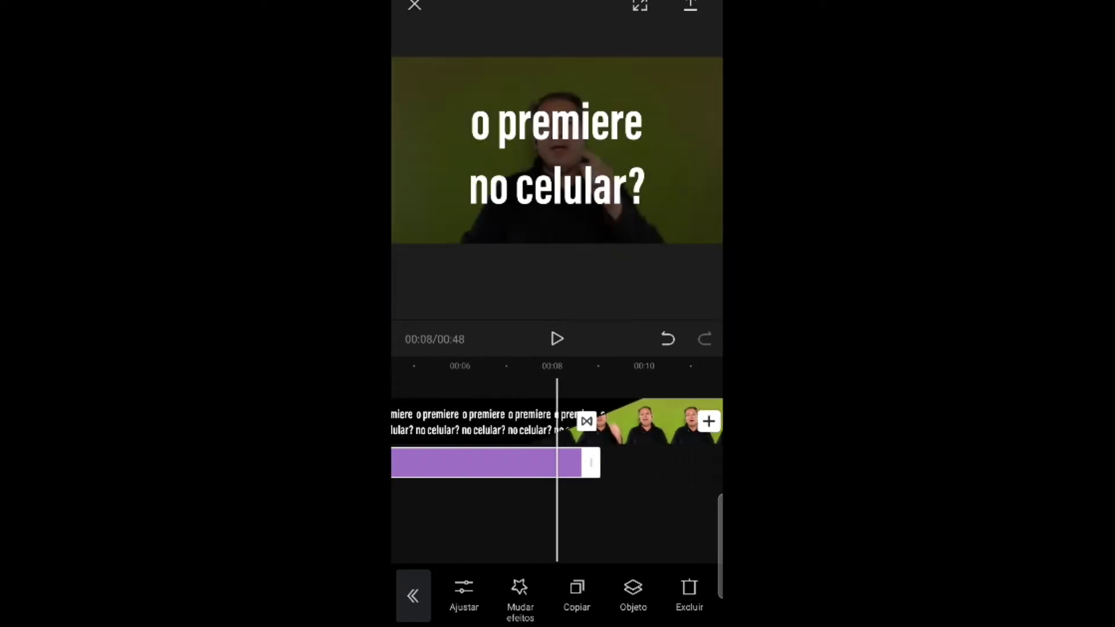
pyautogui.hscroll(-6, 557, 442)
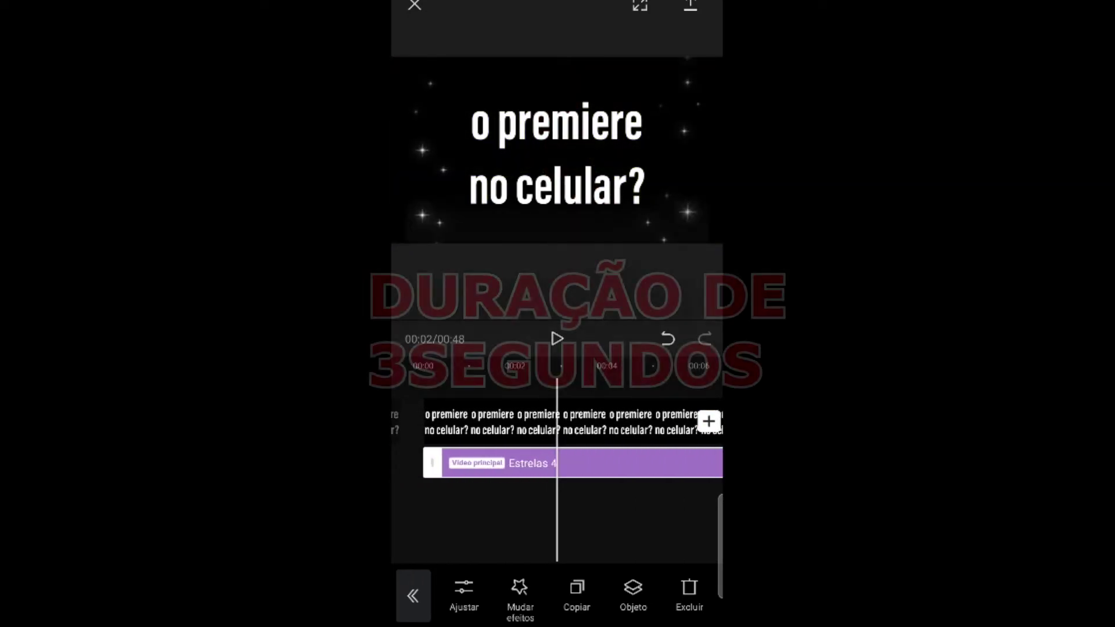
pyautogui.hscroll(1, 557, 442)
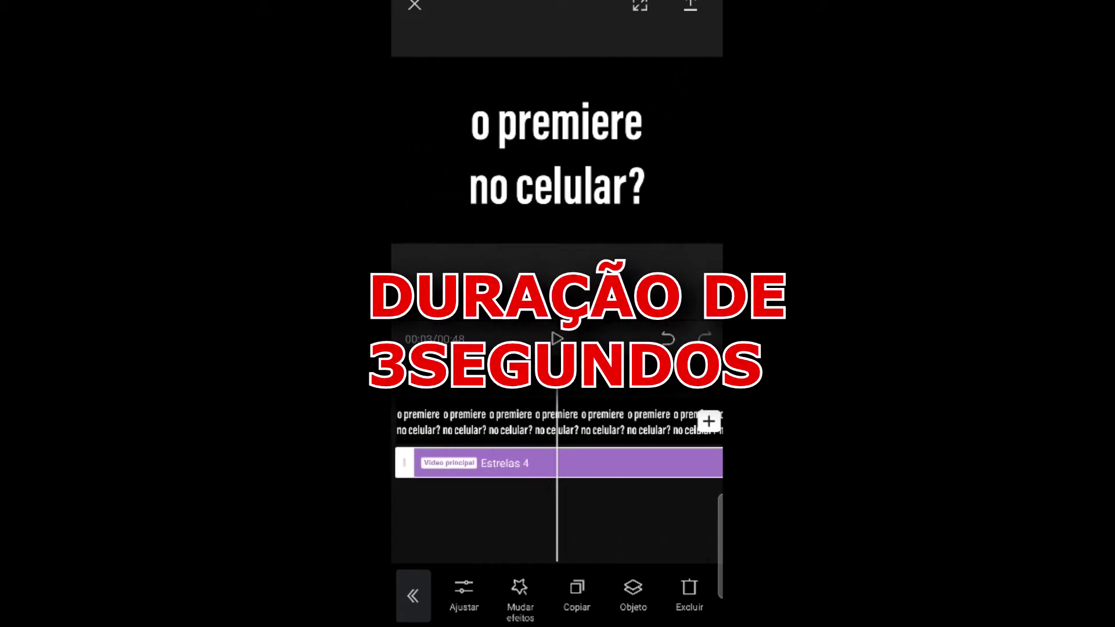
pyautogui.click(639, 522)
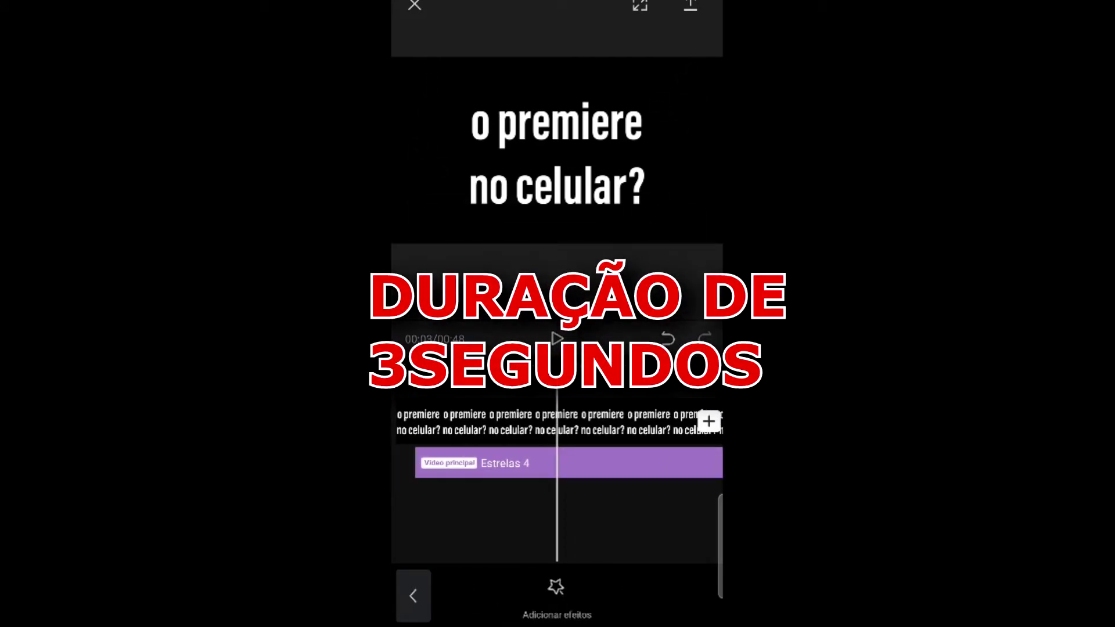
# Step: Drag the Estrelas 4 clip later and scrub back to the video start
pyautogui.moveTo(500, 463); pyautogui.dragTo(570, 463)
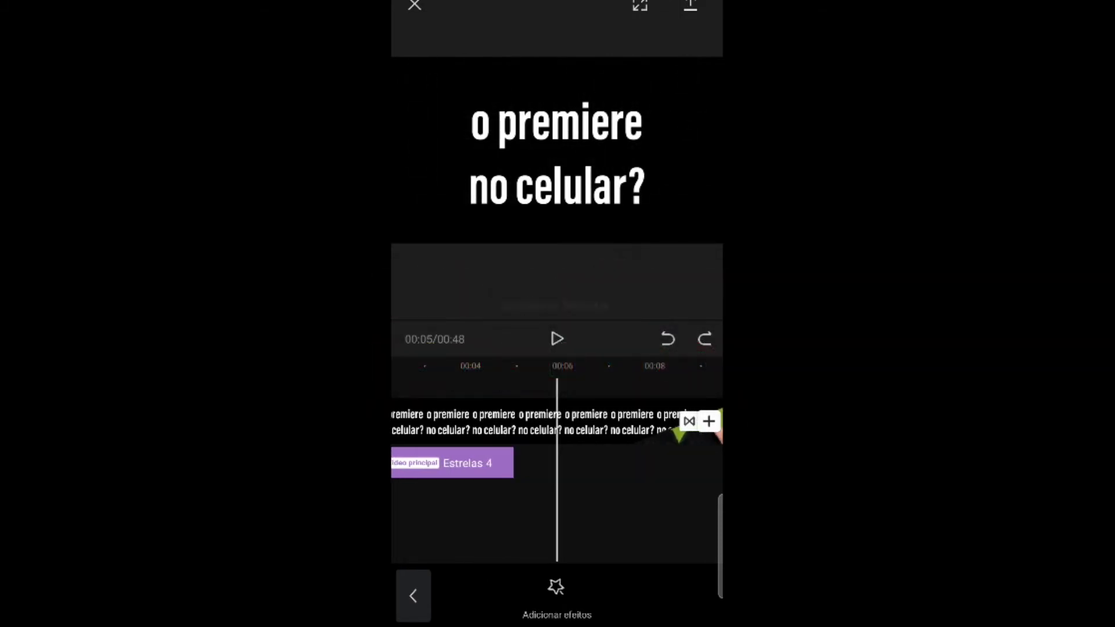
pyautogui.moveTo(464, 512)
pyautogui.mouseDown()
pyautogui.moveTo(631, 511)
pyautogui.moveTo(487, 512)
pyautogui.mouseUp()
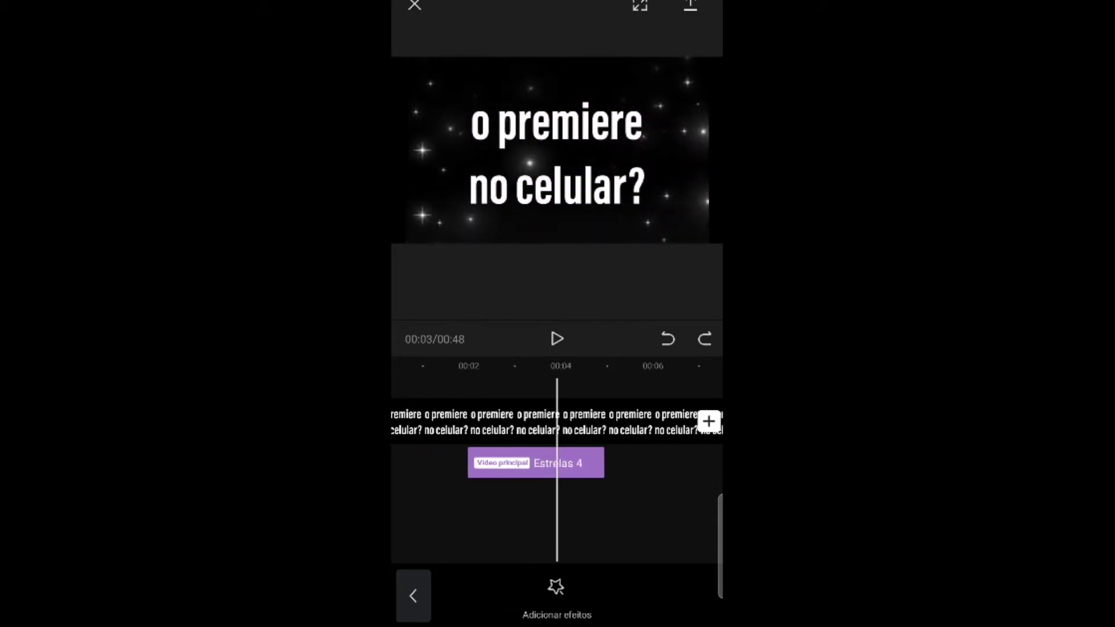
pyautogui.moveTo(639, 511); pyautogui.dragTo(507, 511)
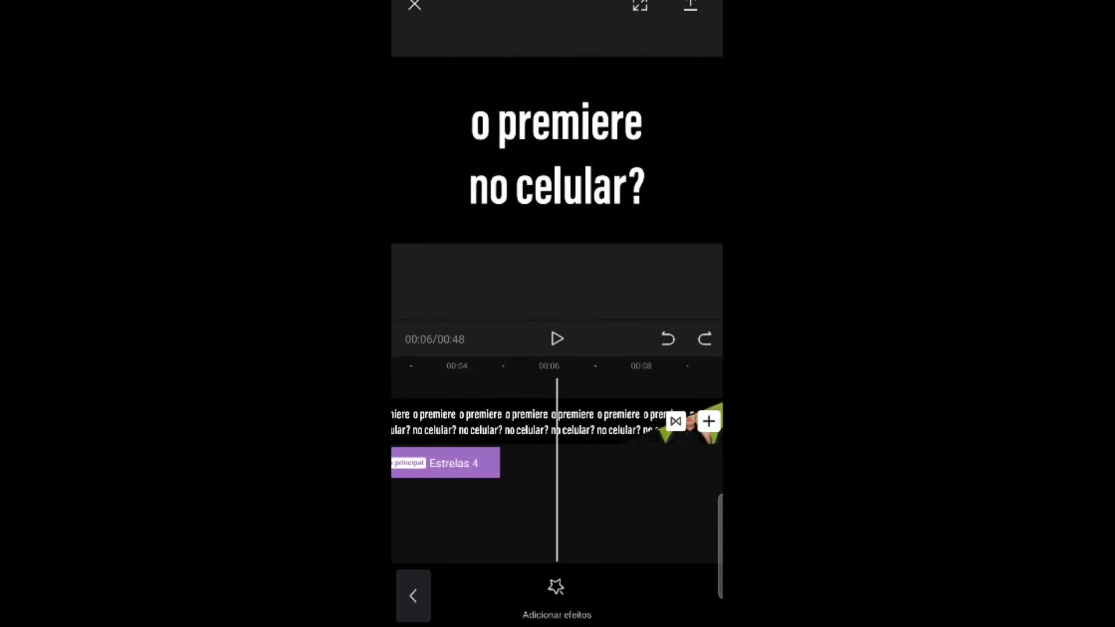
pyautogui.moveTo(500, 511); pyautogui.dragTo(558, 511)
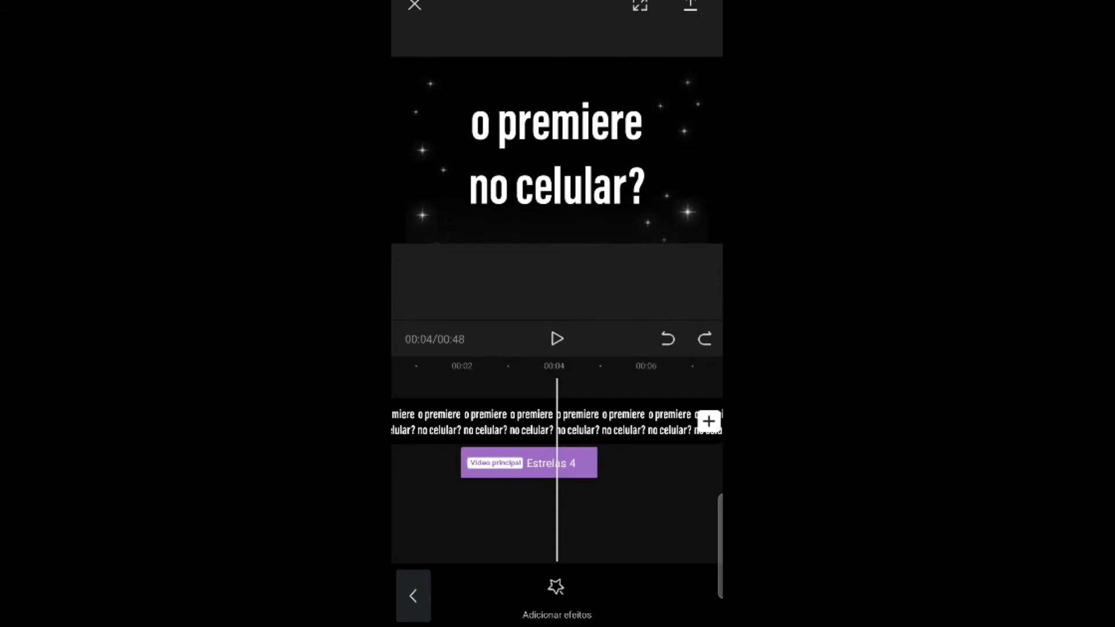
pyautogui.click(529, 463)
pyautogui.moveTo(464, 511)
pyautogui.mouseDown()
pyautogui.moveTo(638, 511)
pyautogui.moveTo(537, 511)
pyautogui.mouseUp()
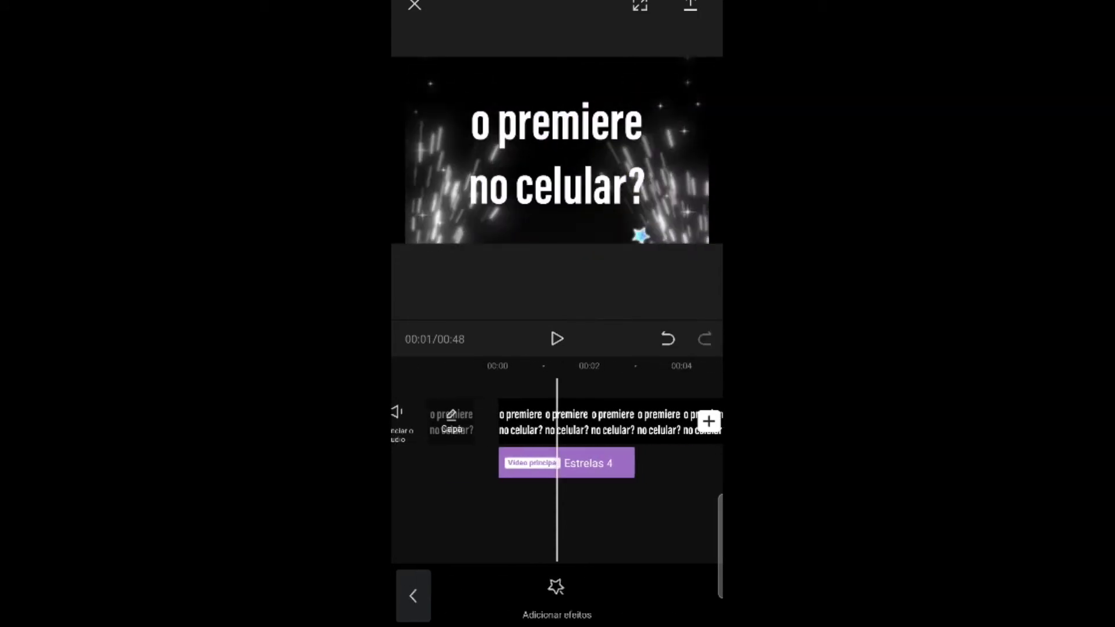
# Step: Move the Estrelas 4 clip to start at 00:00 and duplicate it
pyautogui.moveTo(640, 463); pyautogui.dragTo(569, 463)
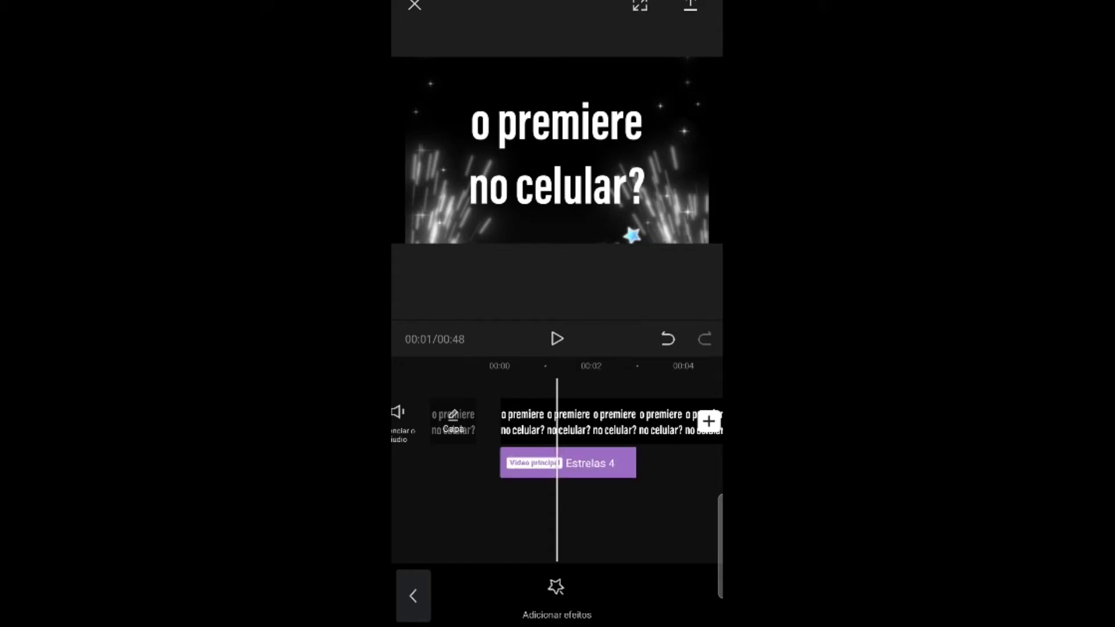
pyautogui.click(587, 463)
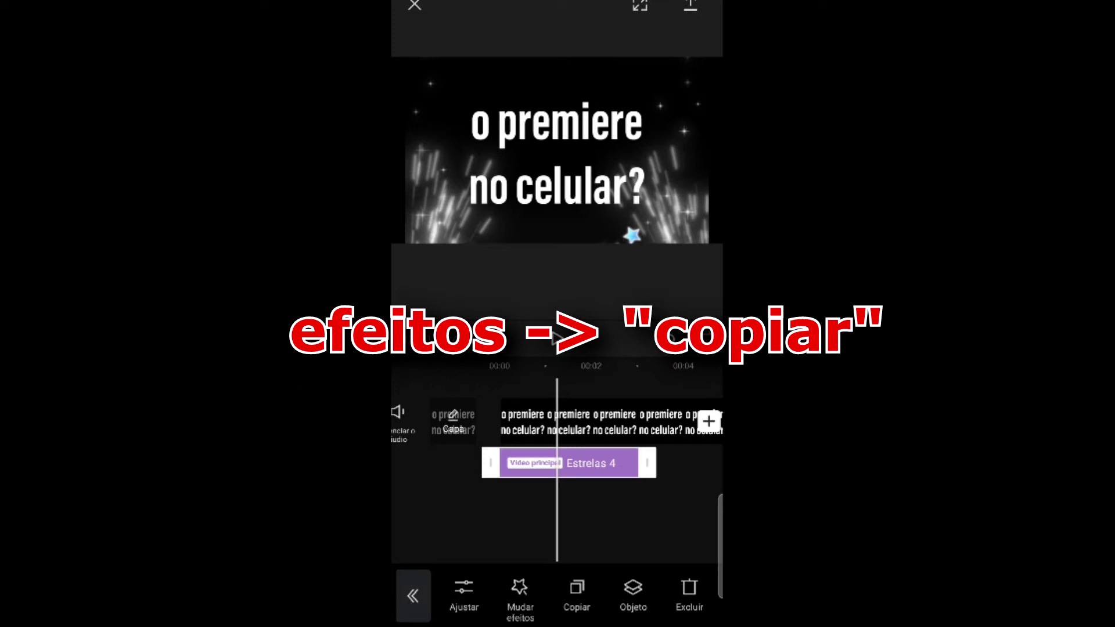
pyautogui.click(577, 593)
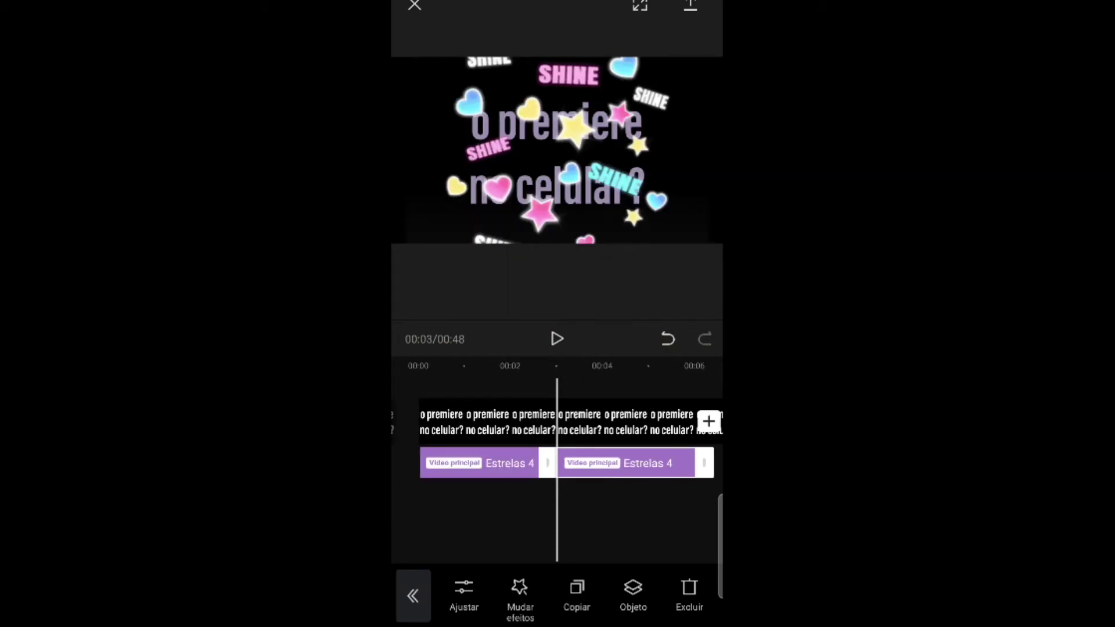
# Step: Duplicate the Estrelas 4 effect clip once more
pyautogui.moveTo(581, 465)
pyautogui.mouseDown()
pyautogui.moveTo(465, 465)
pyautogui.moveTo(530, 465)
pyautogui.mouseUp()
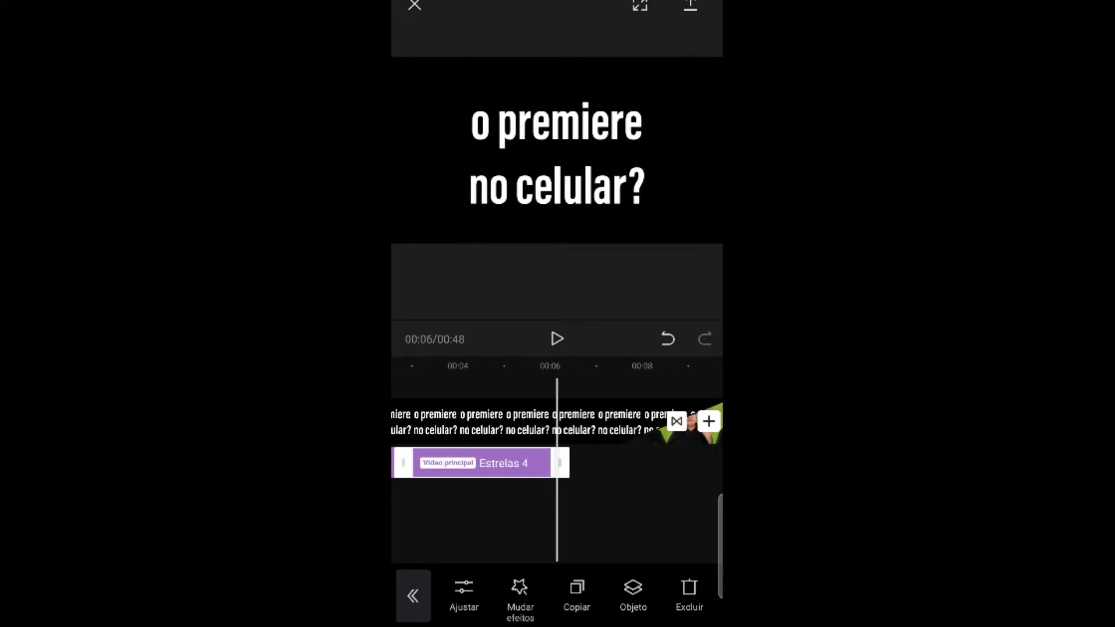
pyautogui.click(413, 595)
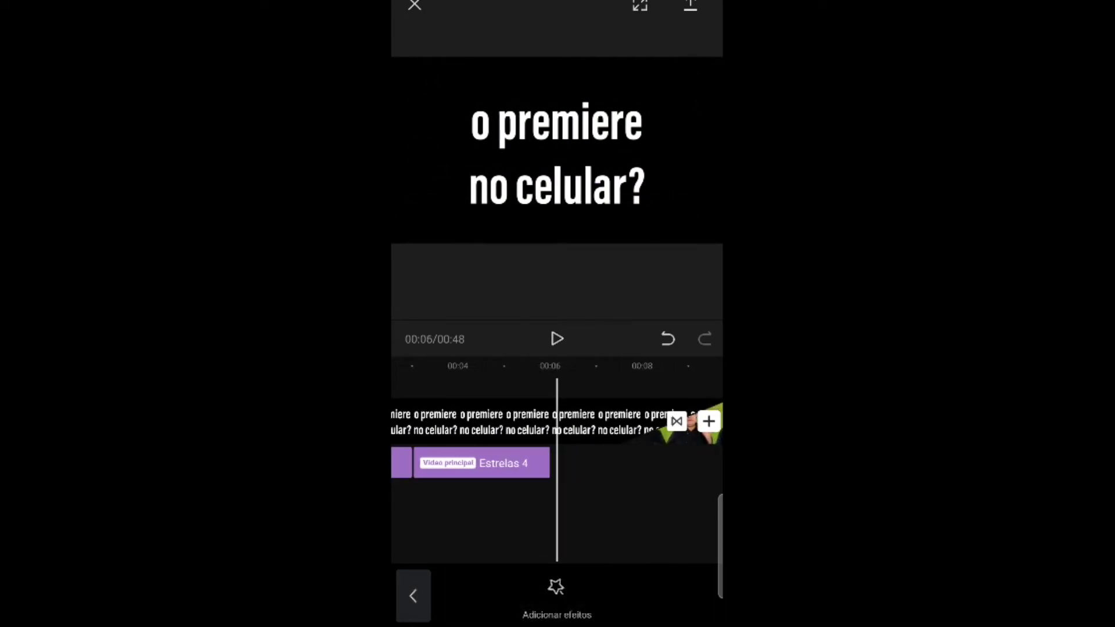
pyautogui.click(482, 463)
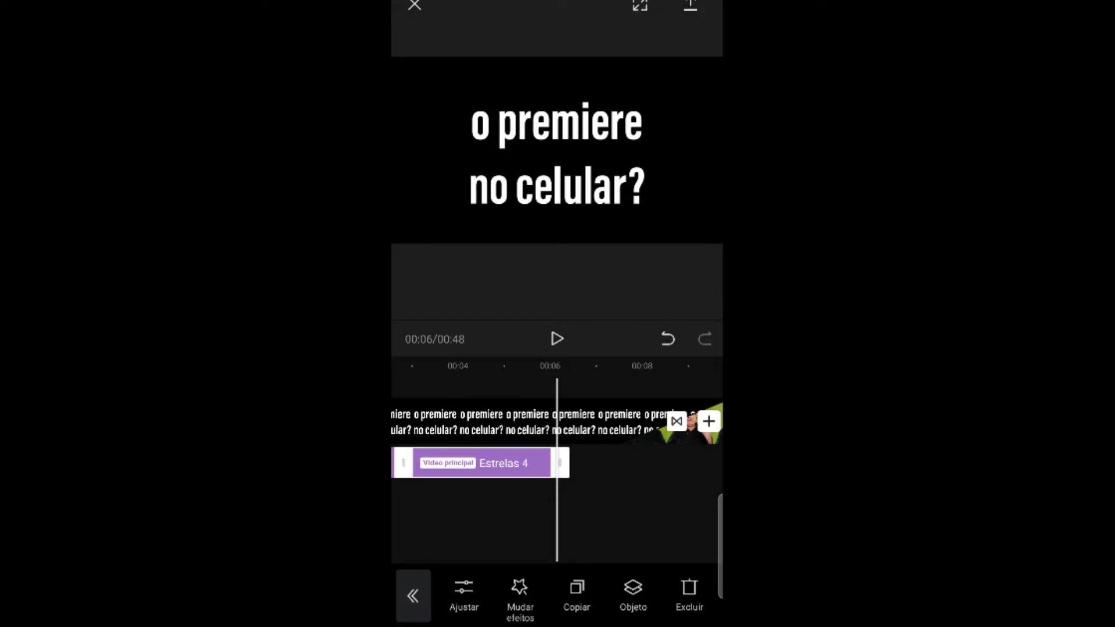
pyautogui.click(576, 592)
# Step: Shorten the second Estrelas 4 clip by trimming its end to the left
pyautogui.moveTo(581, 511); pyautogui.dragTo(508, 511)
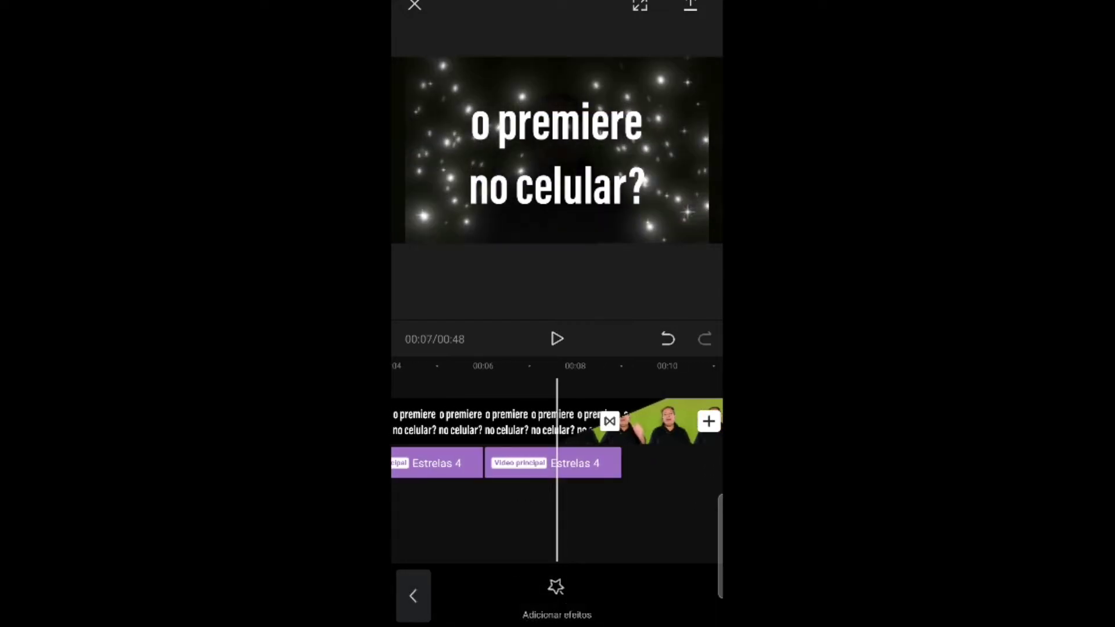
pyautogui.click(581, 463)
pyautogui.moveTo(632, 463); pyautogui.dragTo(592, 463)
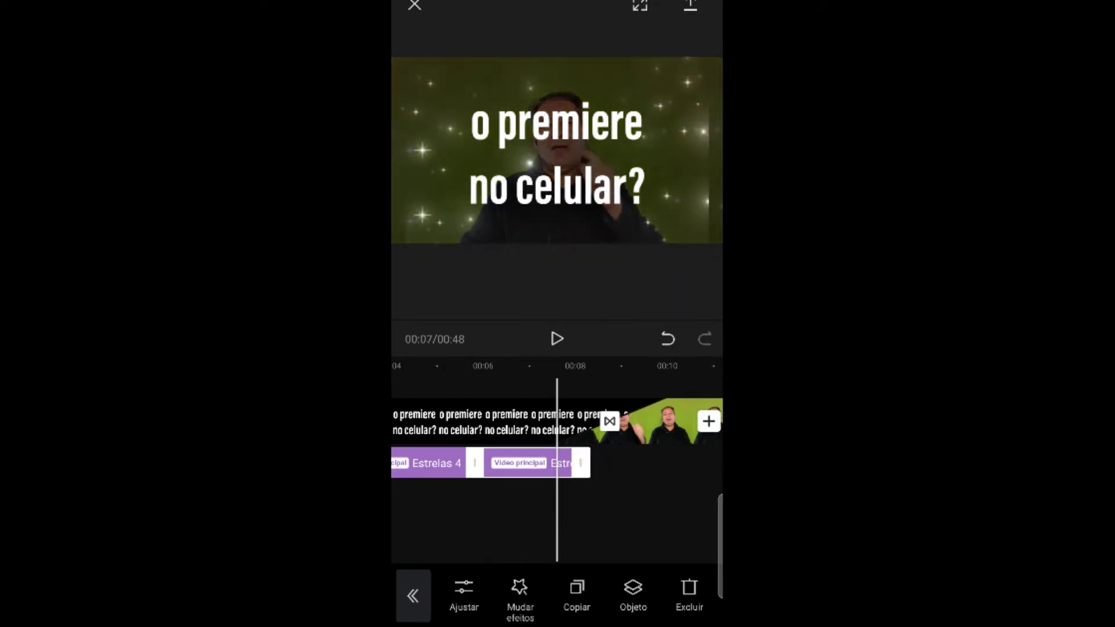
pyautogui.moveTo(588, 463); pyautogui.dragTo(568, 463)
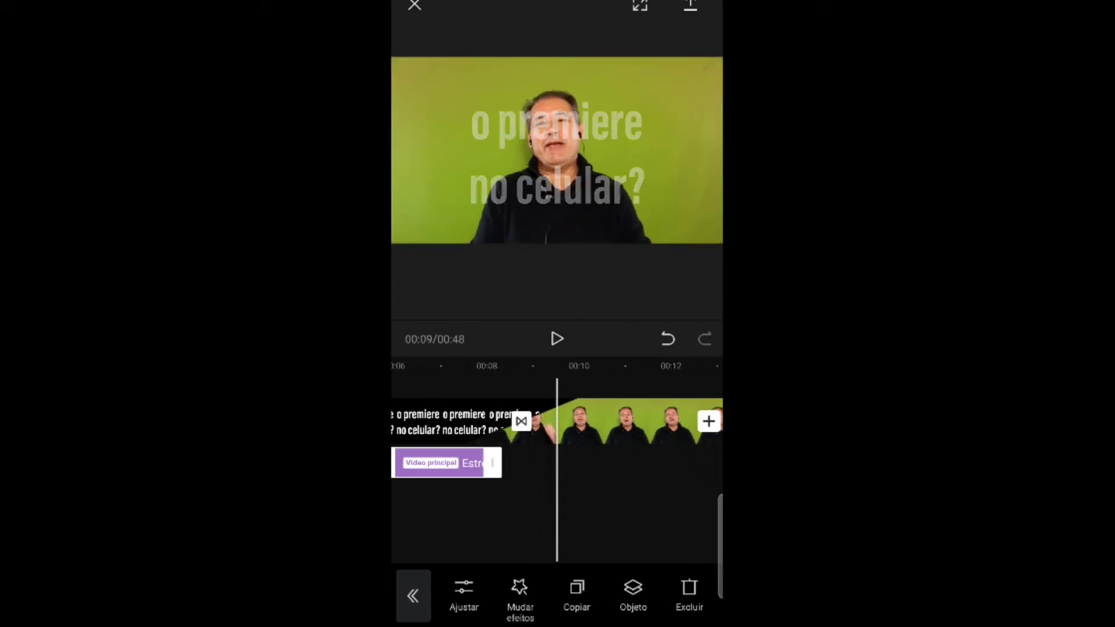
# Step: Scrub and play the video from the start to review the overlay effects
pyautogui.moveTo(523, 511); pyautogui.dragTo(546, 511)
pyautogui.moveTo(464, 511); pyautogui.dragTo(668, 511)
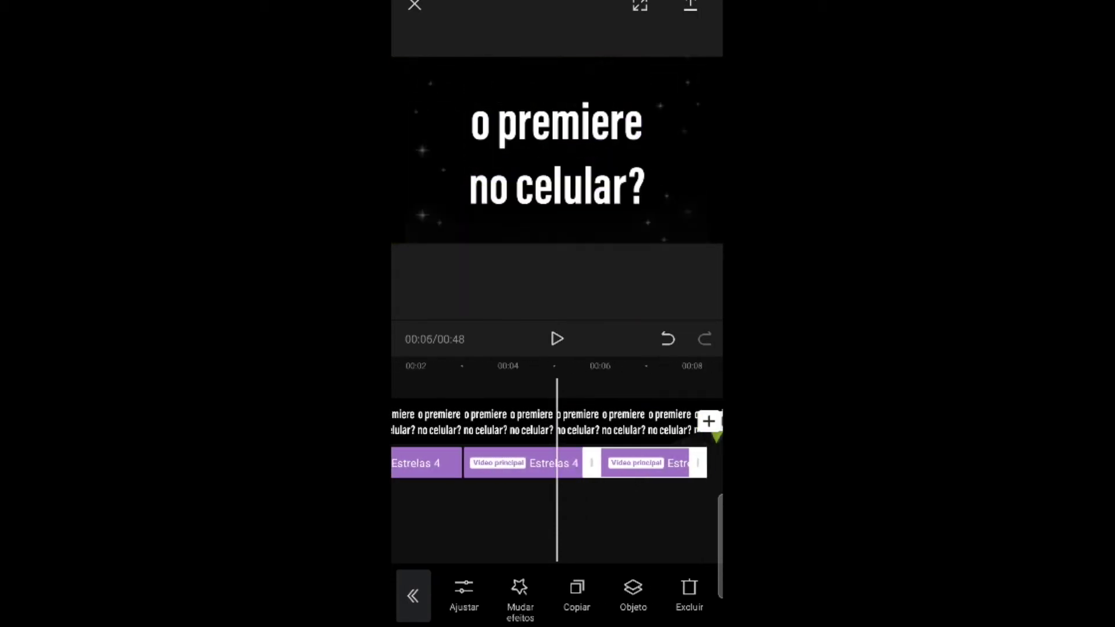
pyautogui.moveTo(523, 511)
pyautogui.mouseDown()
pyautogui.moveTo(583, 512)
pyautogui.moveTo(464, 511)
pyautogui.moveTo(500, 511)
pyautogui.mouseUp()
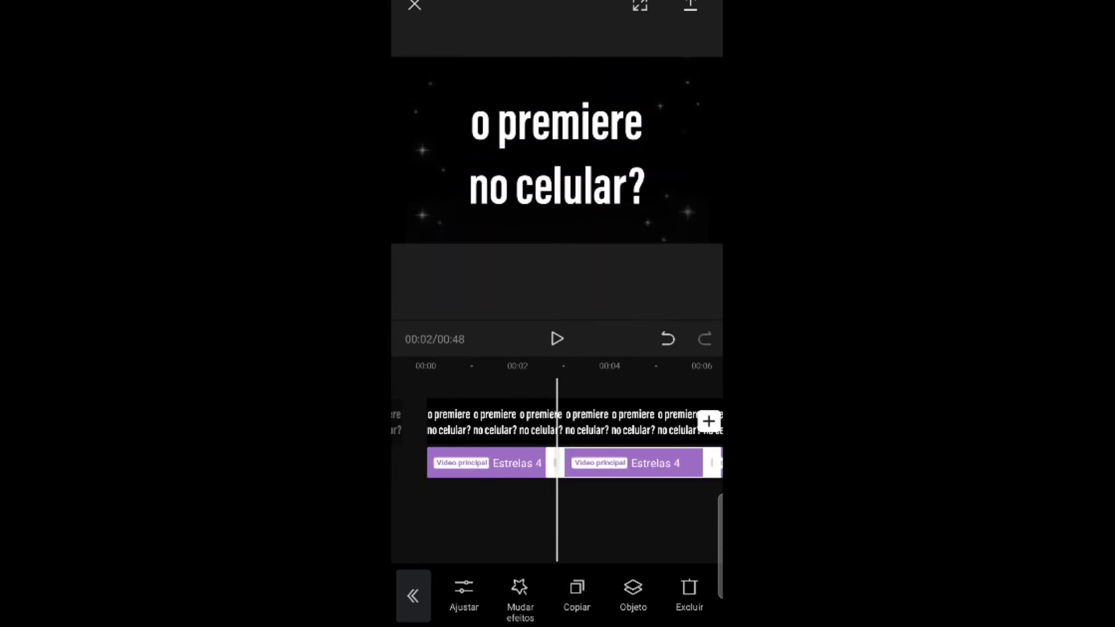
pyautogui.moveTo(581, 511); pyautogui.dragTo(441, 511)
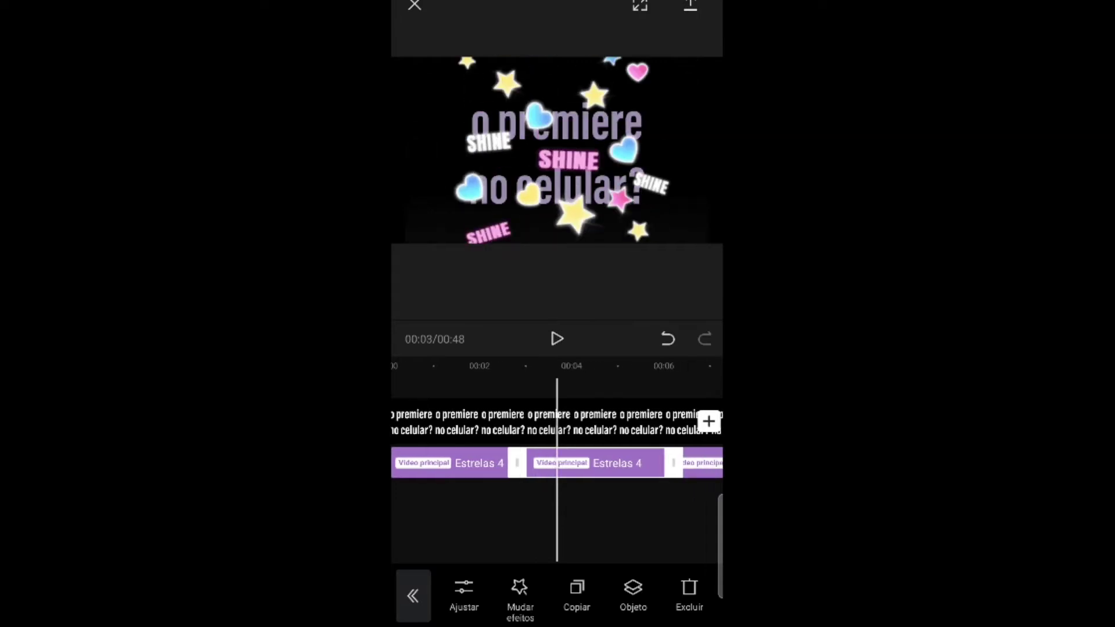
pyautogui.moveTo(581, 511)
pyautogui.mouseDown()
pyautogui.moveTo(453, 512)
pyautogui.moveTo(698, 511)
pyautogui.mouseUp()
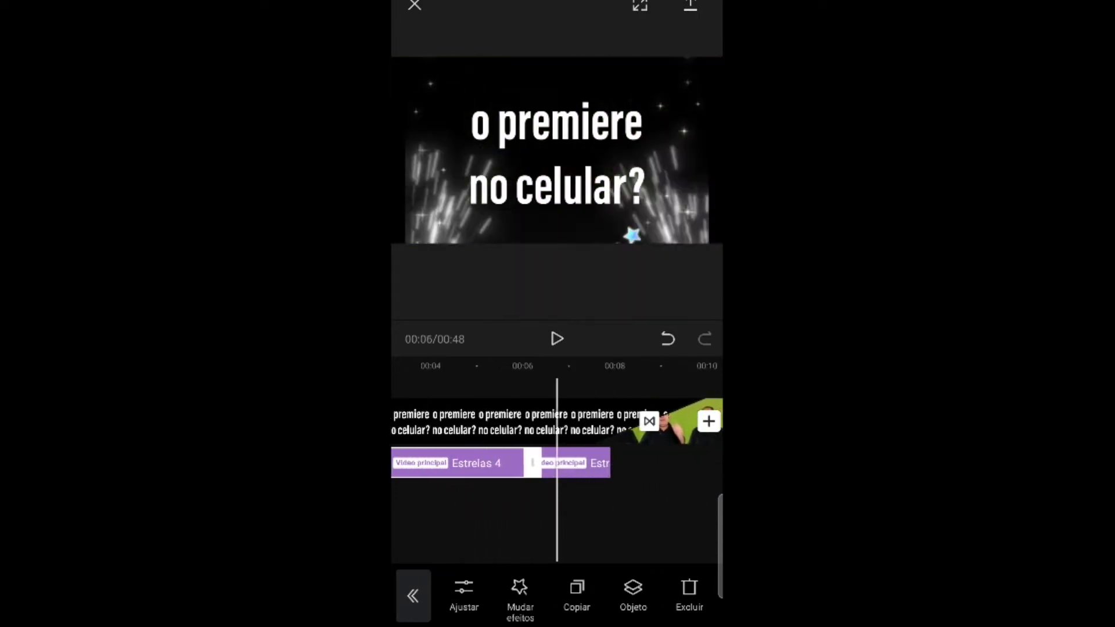
pyautogui.moveTo(523, 511)
pyautogui.mouseDown()
pyautogui.moveTo(592, 511)
pyautogui.moveTo(406, 511)
pyautogui.mouseUp()
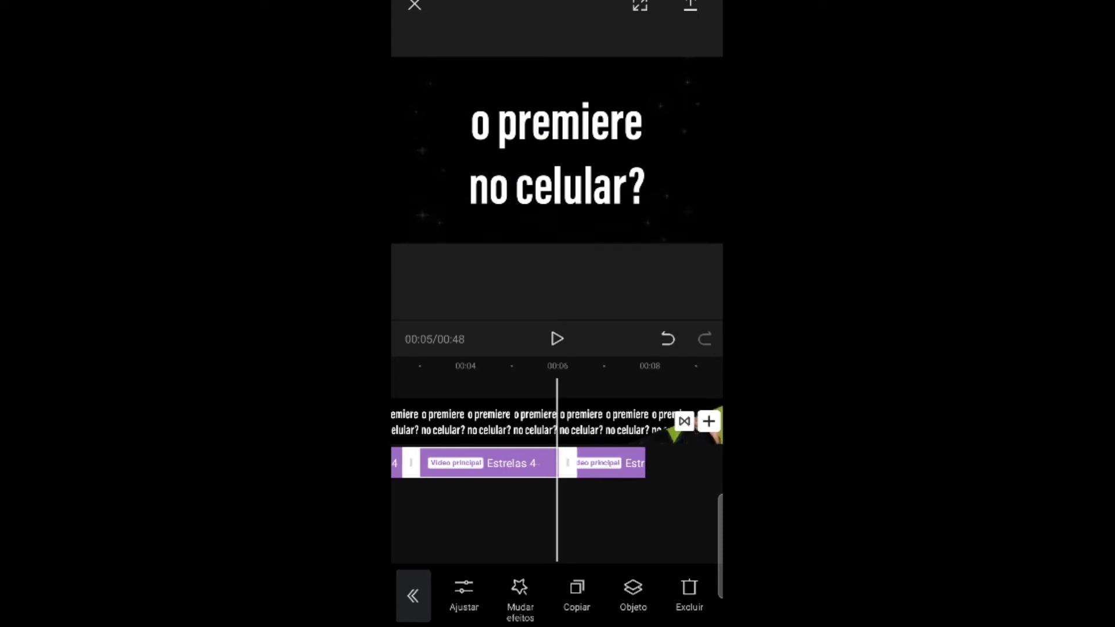
pyautogui.click(557, 338)
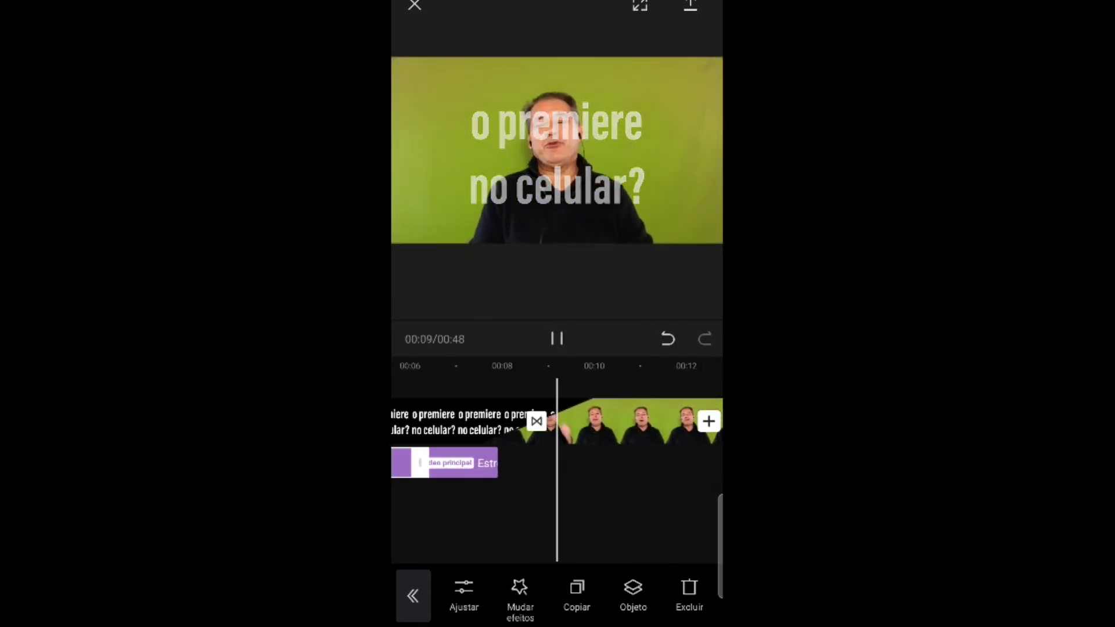
pyautogui.click(557, 339)
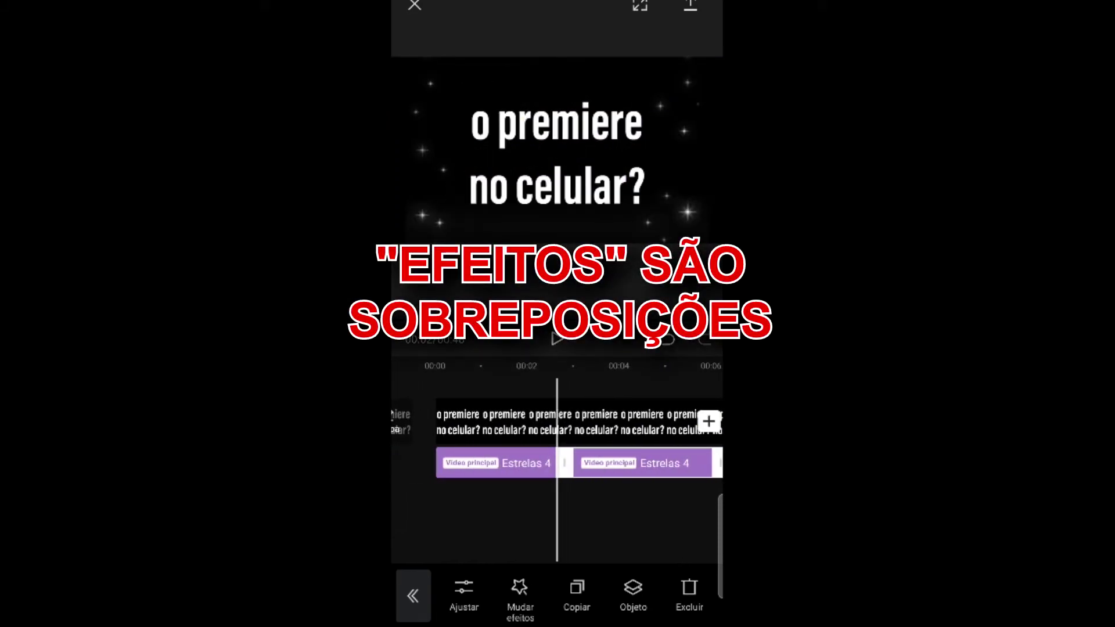
# Step: Select the green-screen presenter clip and preview the Borda de quadrinhos comic border
pyautogui.hscroll(-2, 558, 441)
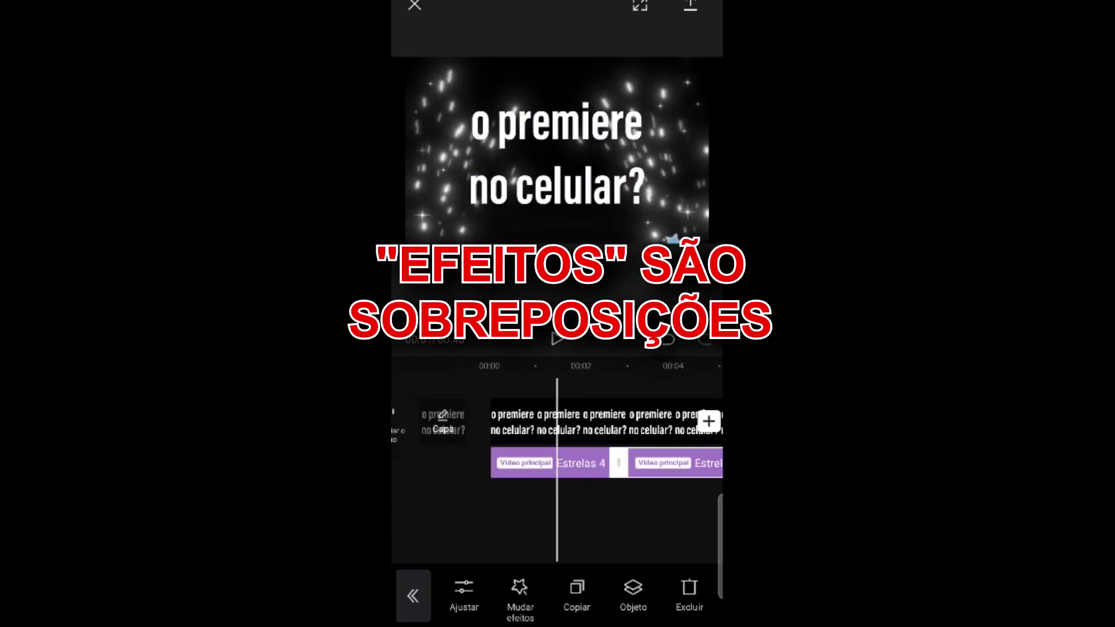
pyautogui.hscroll(3, 557, 442)
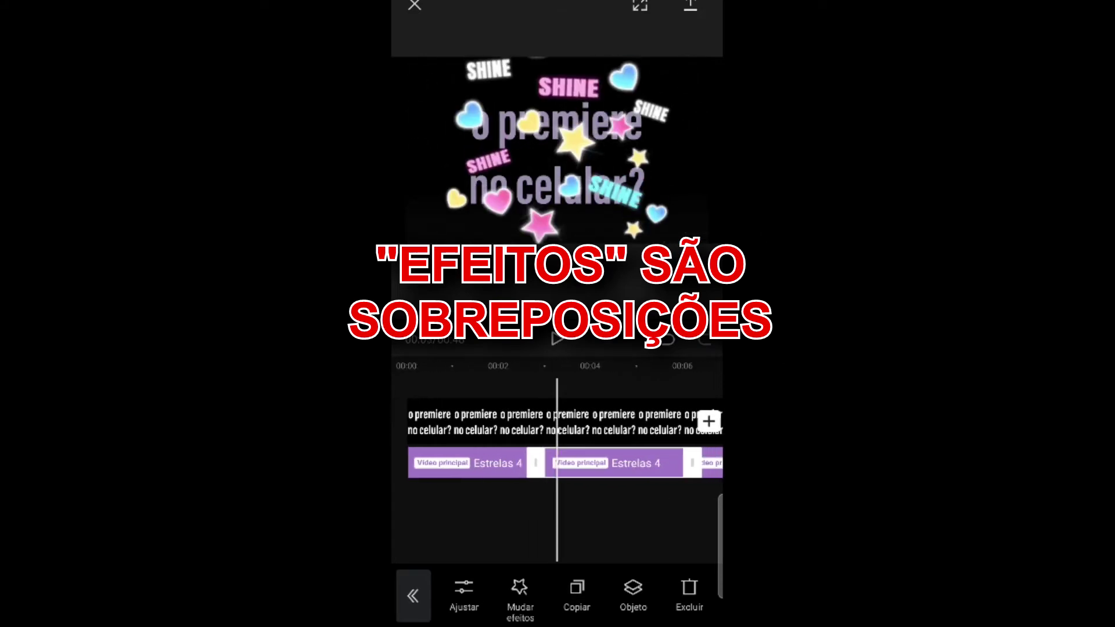
pyautogui.hscroll(8, 557, 442)
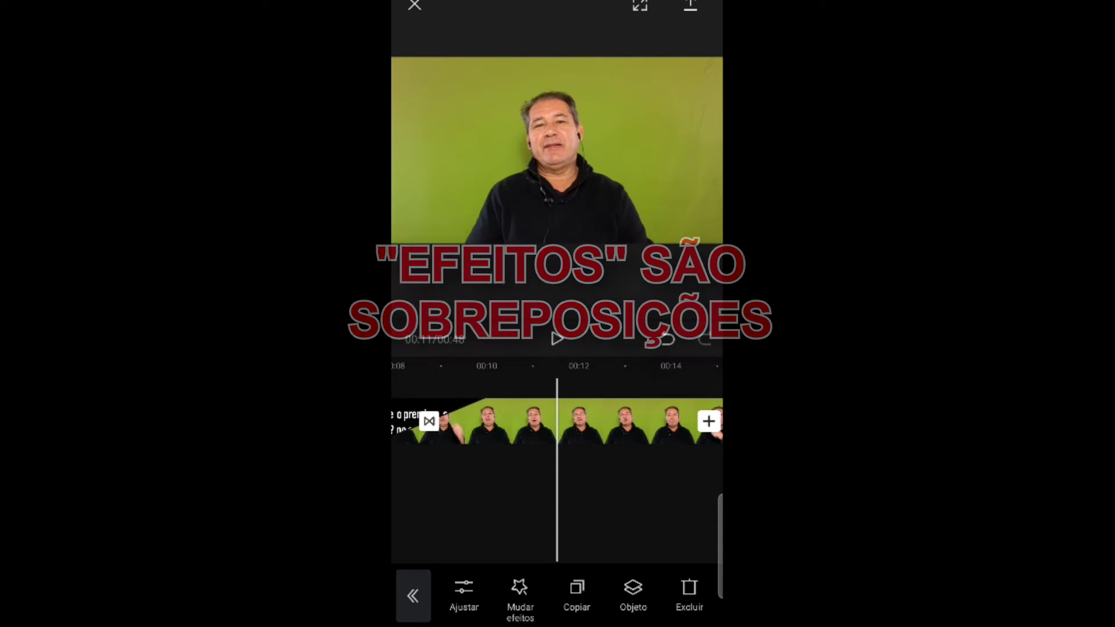
pyautogui.click(628, 421)
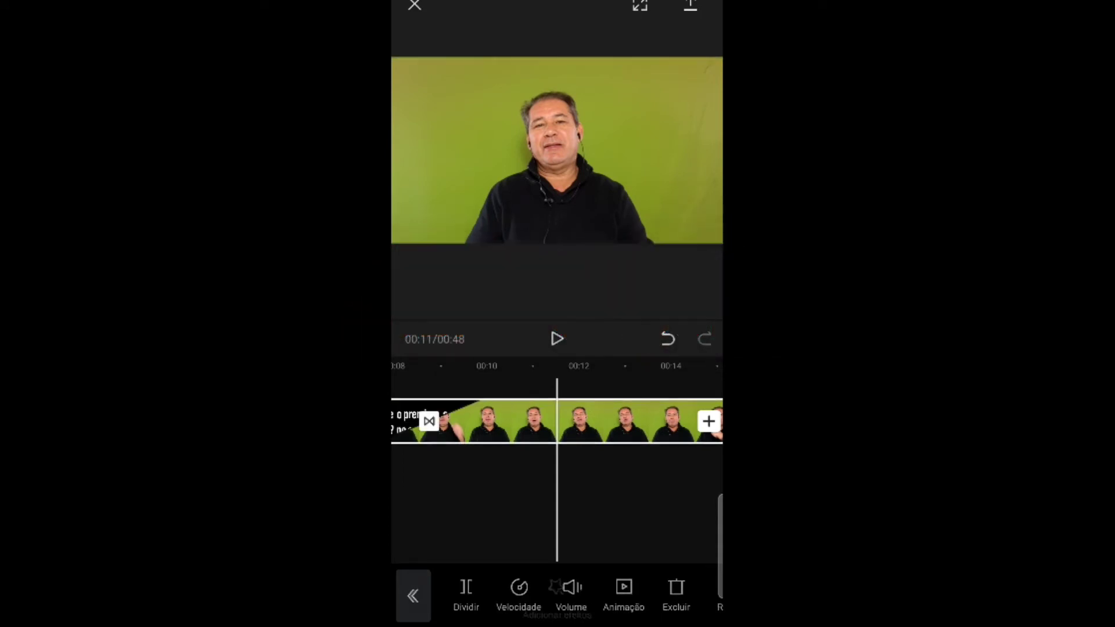
pyautogui.click(556, 587)
pyautogui.click(677, 446)
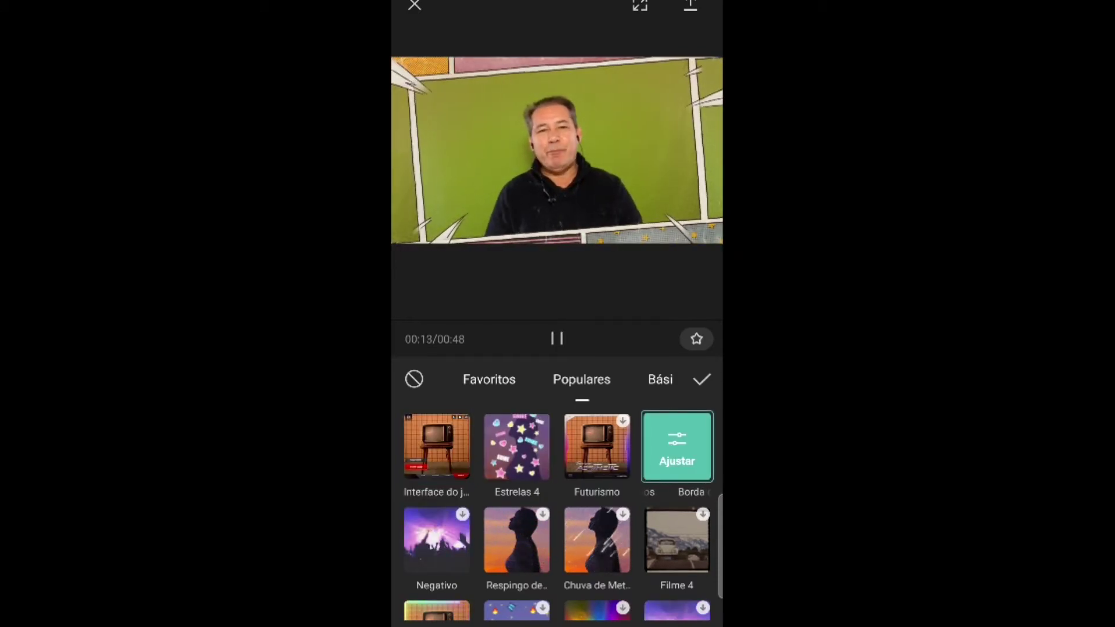
# Step: Confirm Borda de quadrinhos and shift its clip along the effect track
pyautogui.click(702, 379)
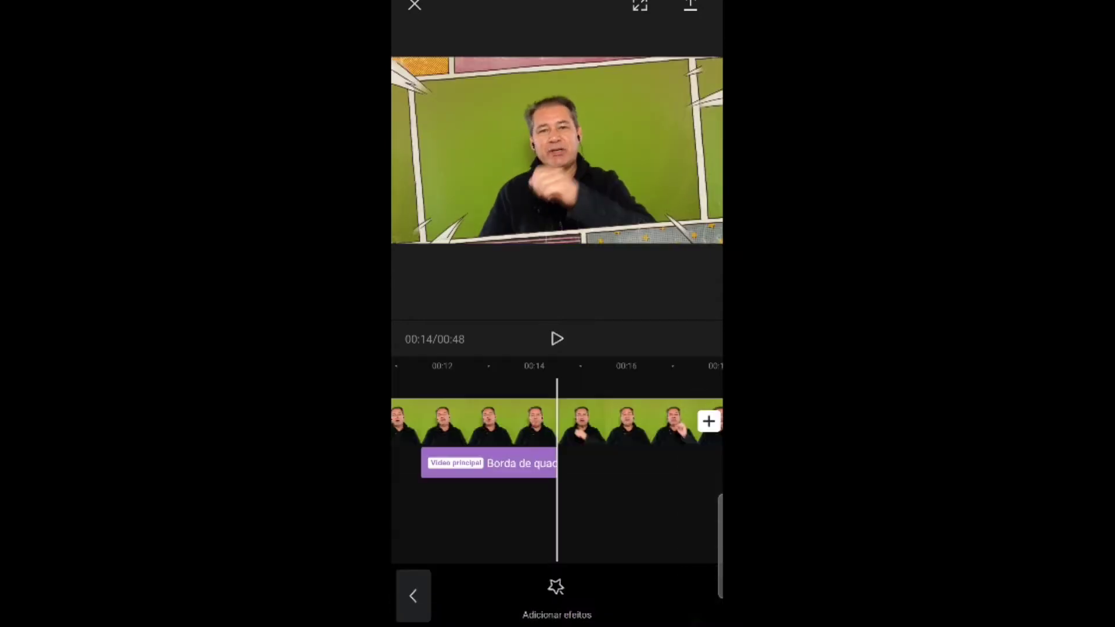
pyautogui.moveTo(558, 425)
pyautogui.mouseDown()
pyautogui.moveTo(517, 424)
pyautogui.moveTo(613, 424)
pyautogui.moveTo(540, 424)
pyautogui.moveTo(555, 424)
pyautogui.mouseUp()
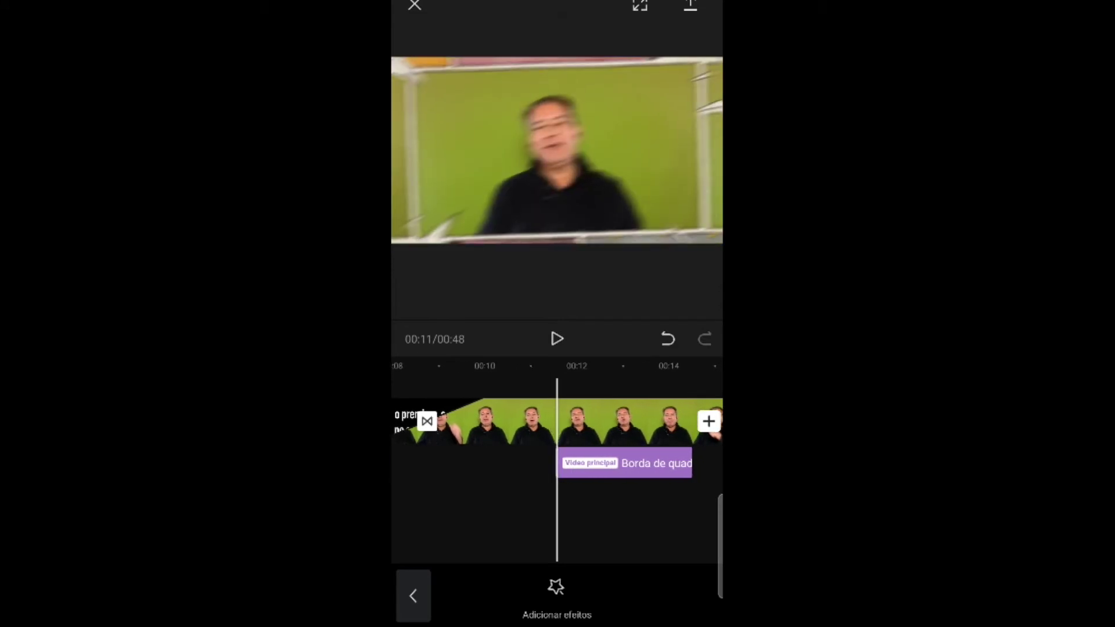
pyautogui.moveTo(625, 463)
pyautogui.mouseDown()
pyautogui.moveTo(546, 463)
pyautogui.moveTo(651, 463)
pyautogui.mouseUp()
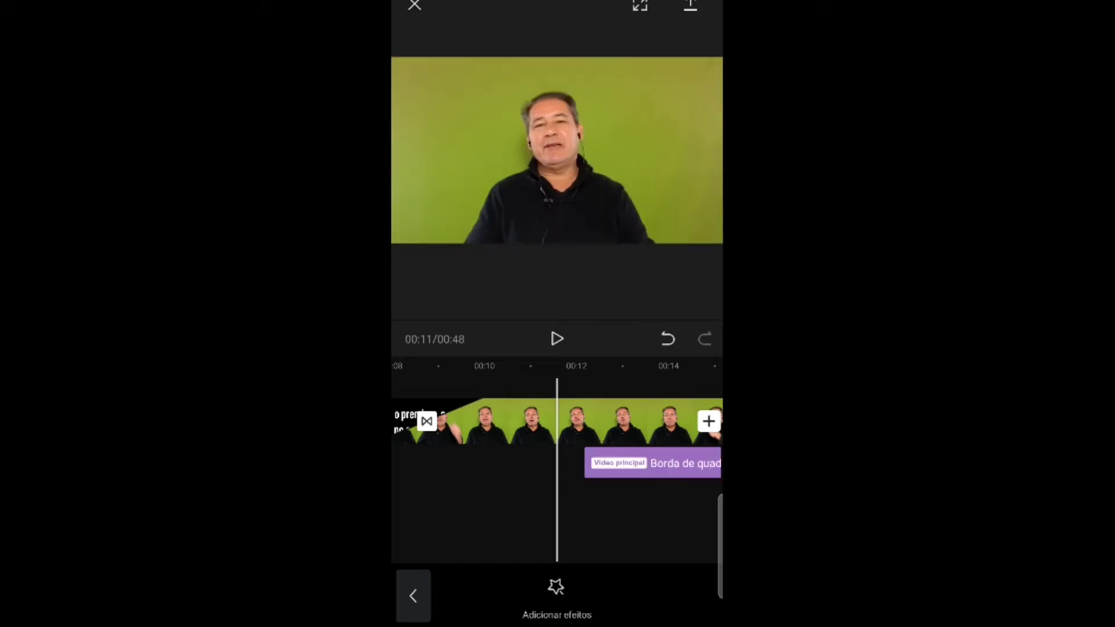
# Step: Scrub between about 00:11 and 00:18 to check the comic-border placement
pyautogui.moveTo(639, 424); pyautogui.dragTo(431, 424)
pyautogui.moveTo(639, 424); pyautogui.dragTo(547, 424)
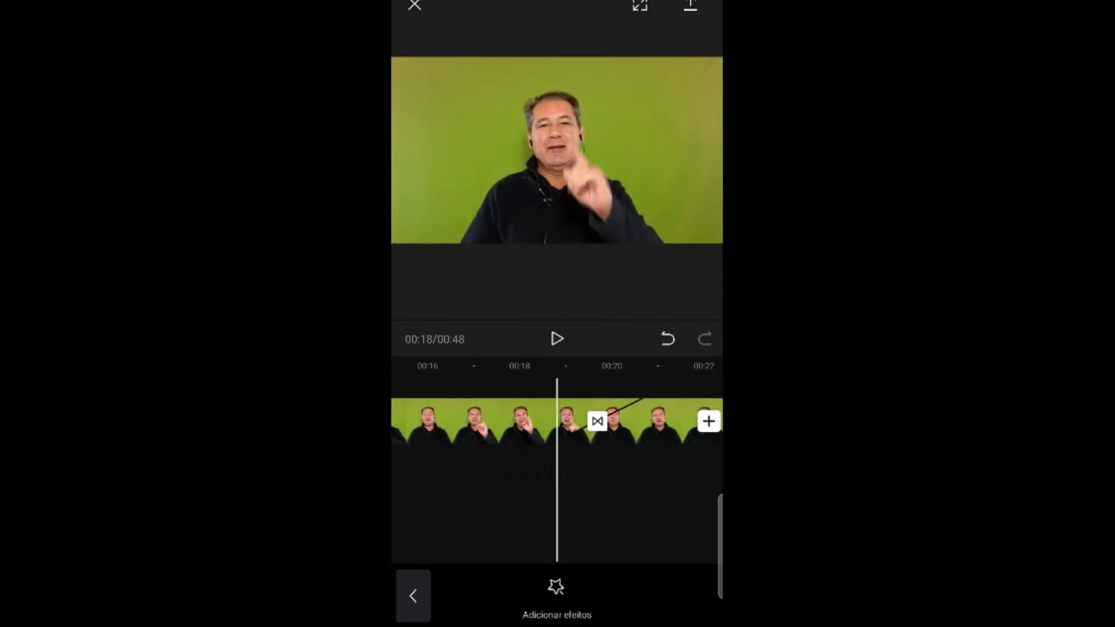
pyautogui.moveTo(442, 424); pyautogui.dragTo(581, 424)
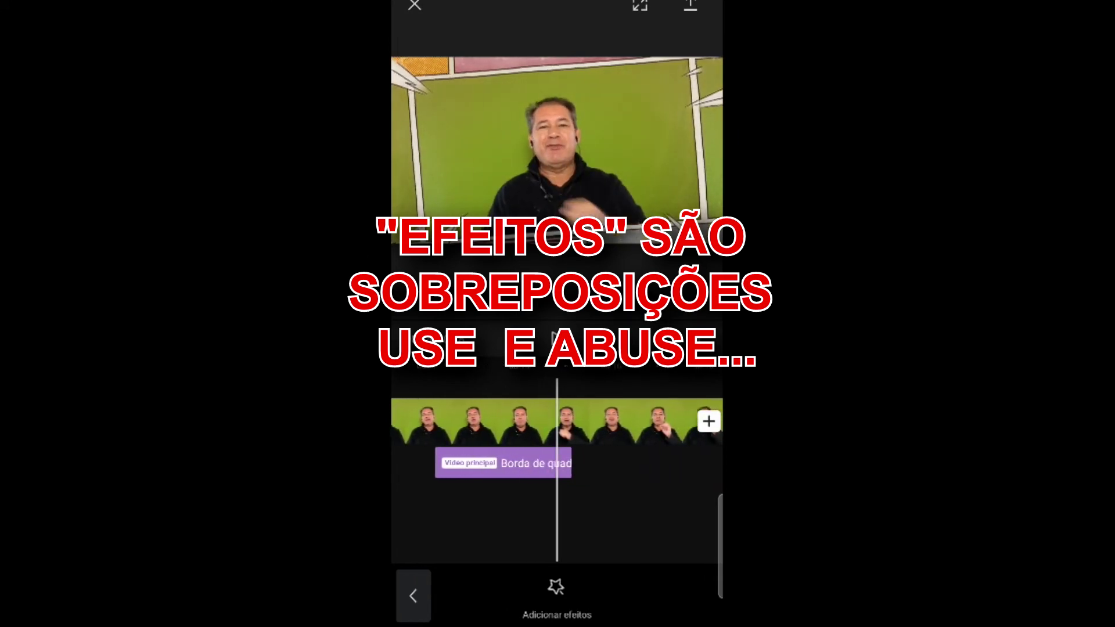
pyautogui.moveTo(522, 424)
pyautogui.mouseDown()
pyautogui.moveTo(545, 424)
pyautogui.moveTo(465, 424)
pyautogui.mouseUp()
pyautogui.moveTo(556, 424); pyautogui.dragTo(513, 424)
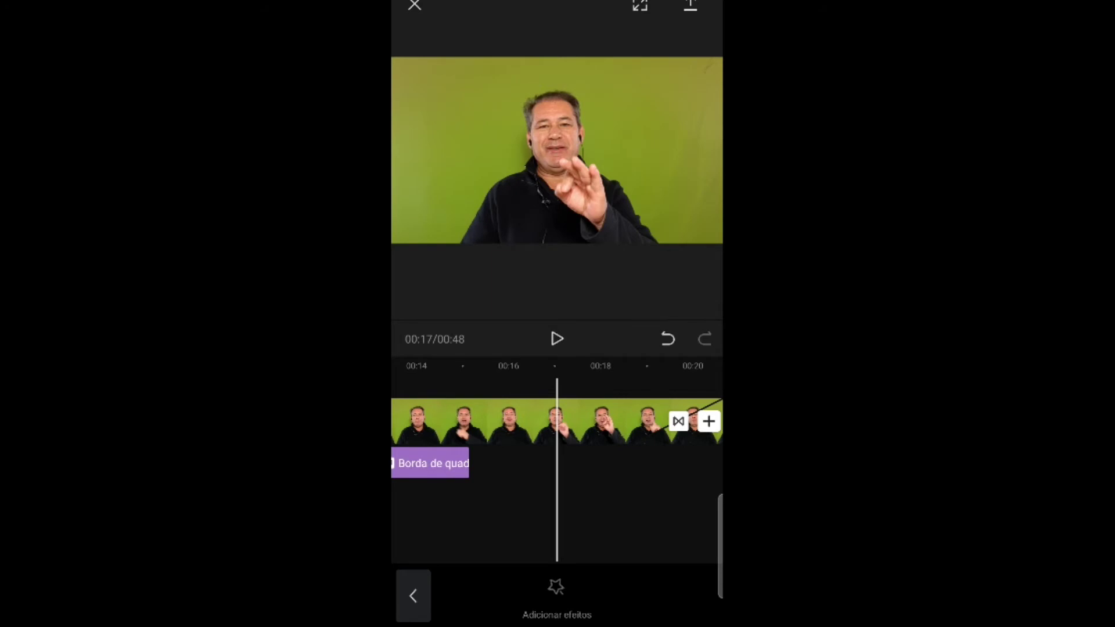
# Step: Add the Cor Fluorescente neon border from Populares at the 00:17 playhead
pyautogui.click(556, 593)
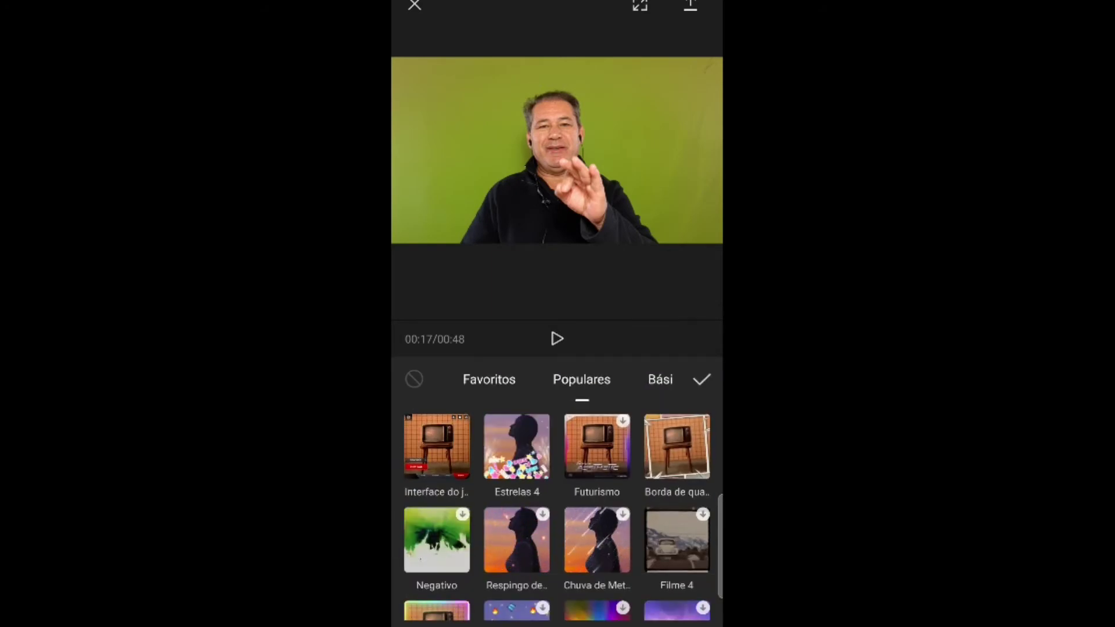
pyautogui.scroll(-2, 556, 517)
pyautogui.scroll(-1, 556, 534)
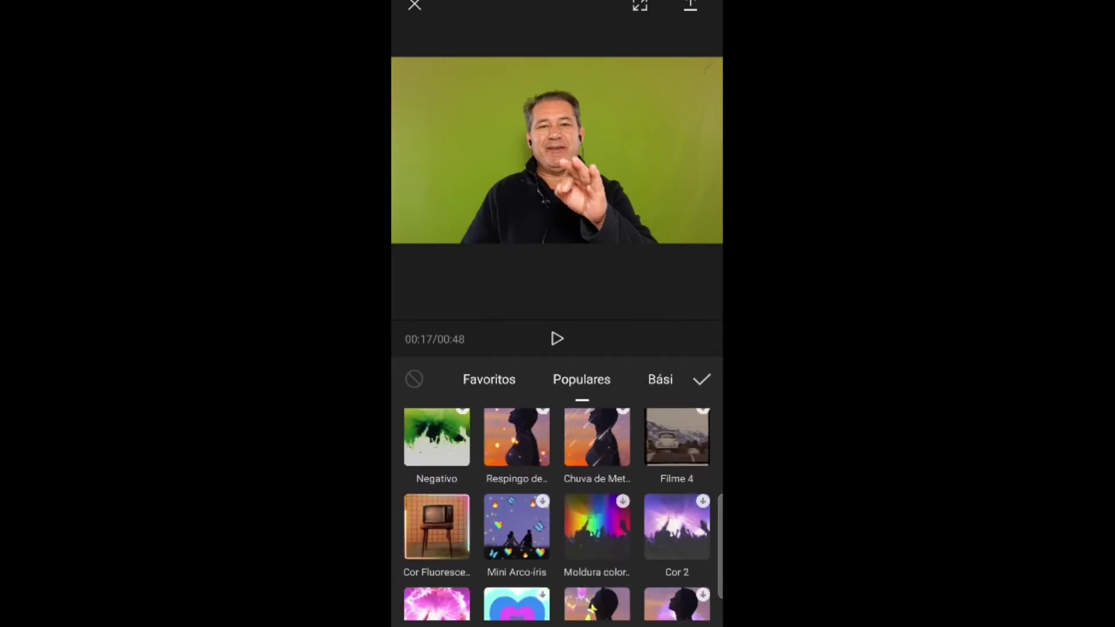
pyautogui.click(437, 527)
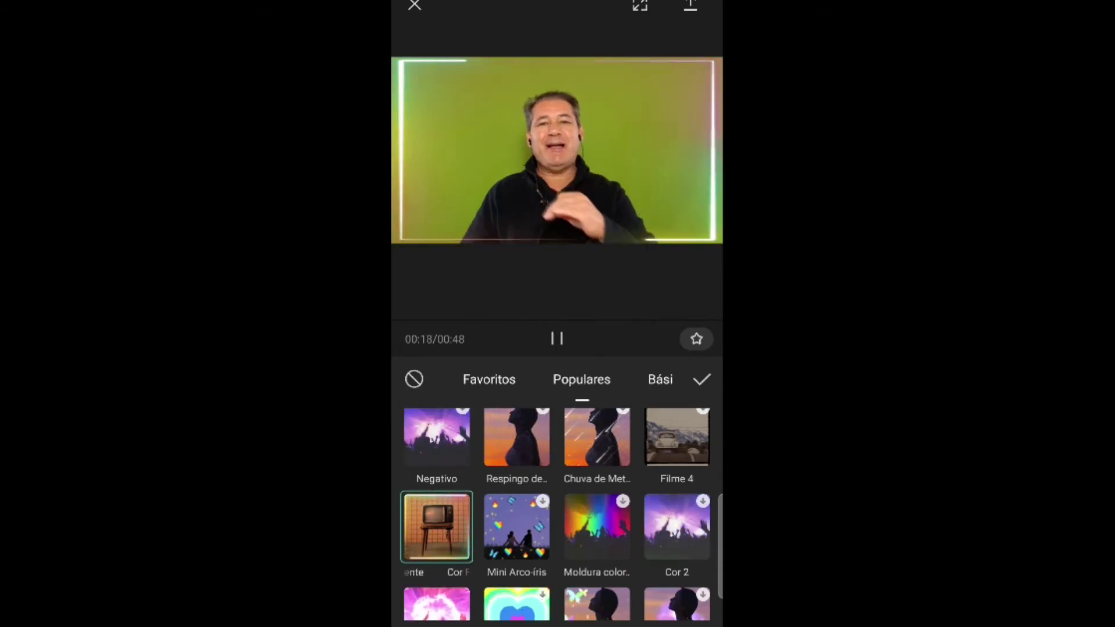
pyautogui.click(702, 379)
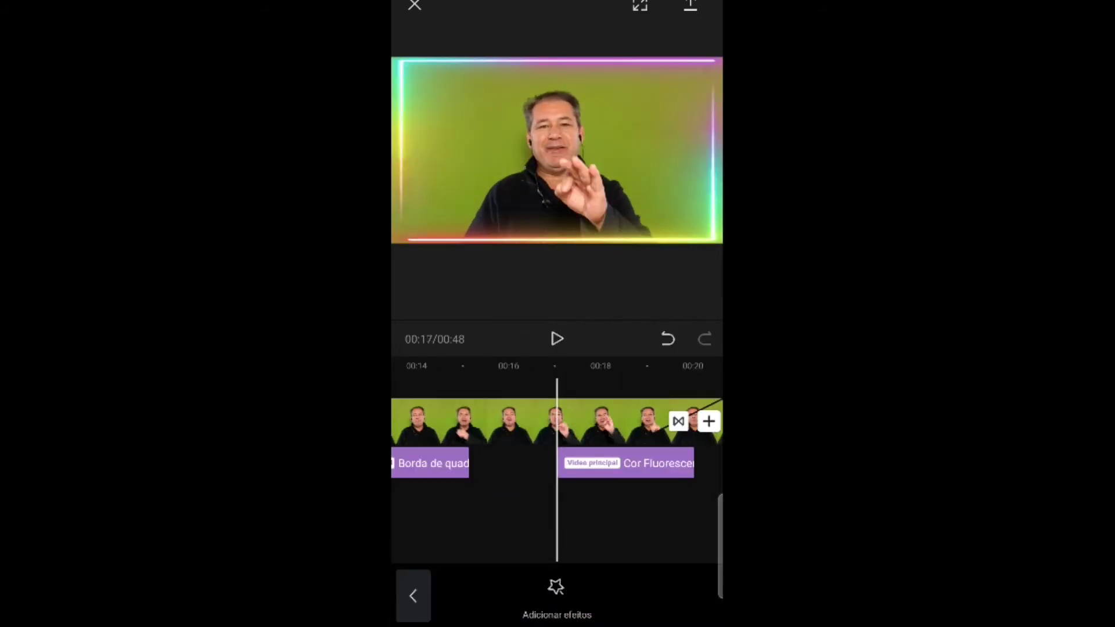
pyautogui.hscroll(-5, 556, 421)
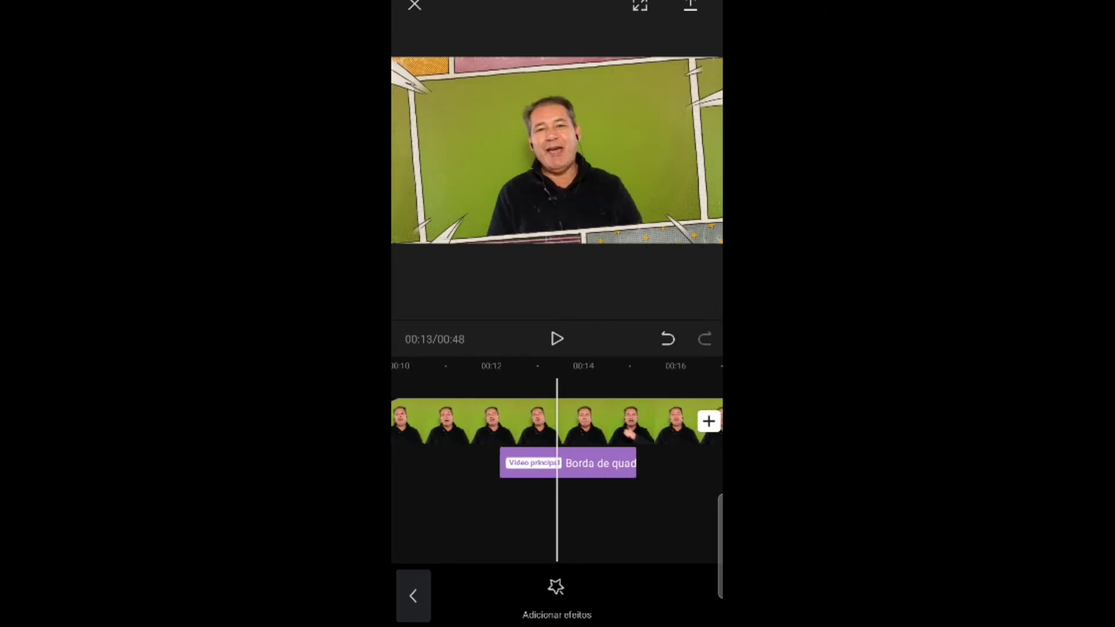
# Step: Shift the Cor Fluorescente clip slightly earlier on the effect track
pyautogui.hscroll(3, 557, 421)
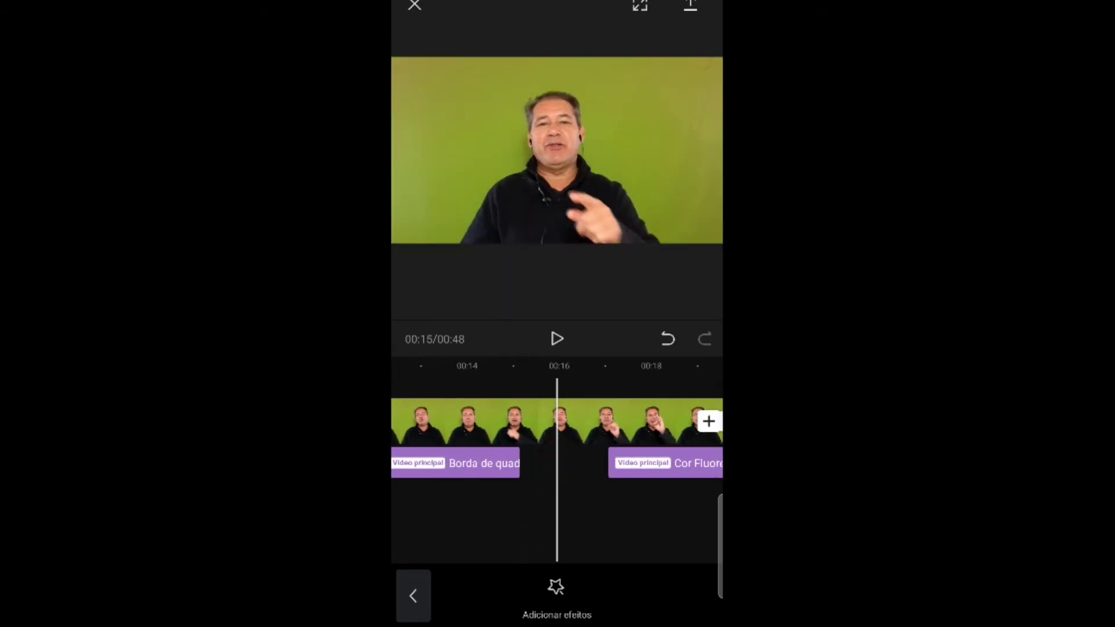
pyautogui.hscroll(3, 557, 421)
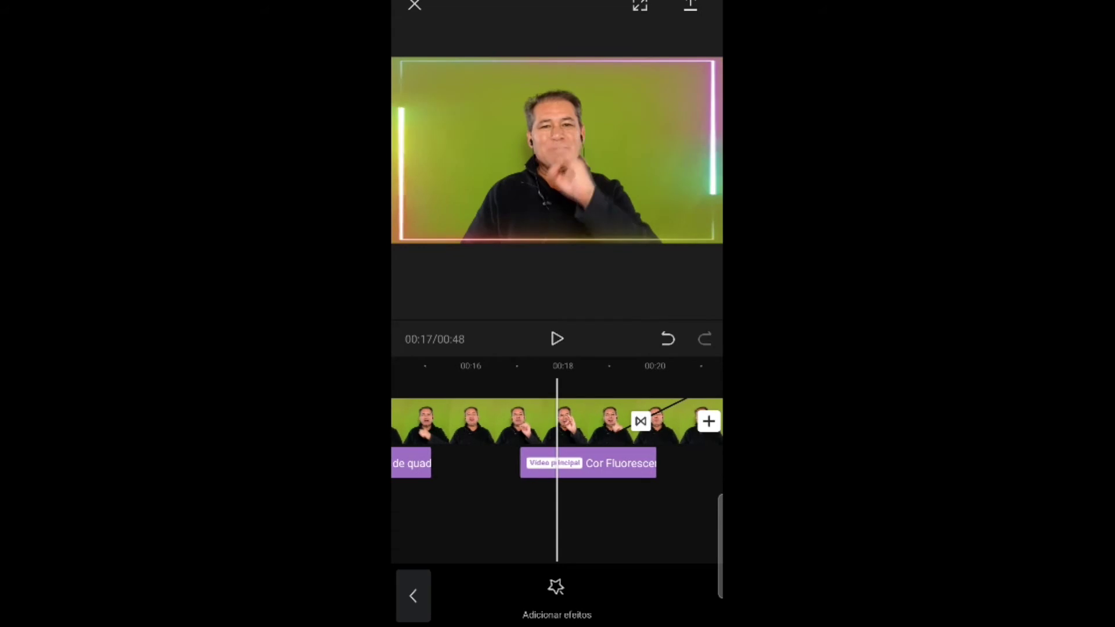
pyautogui.hscroll(1, 557, 421)
pyautogui.hscroll(1, 557, 421)
pyautogui.hscroll(1, 556, 421)
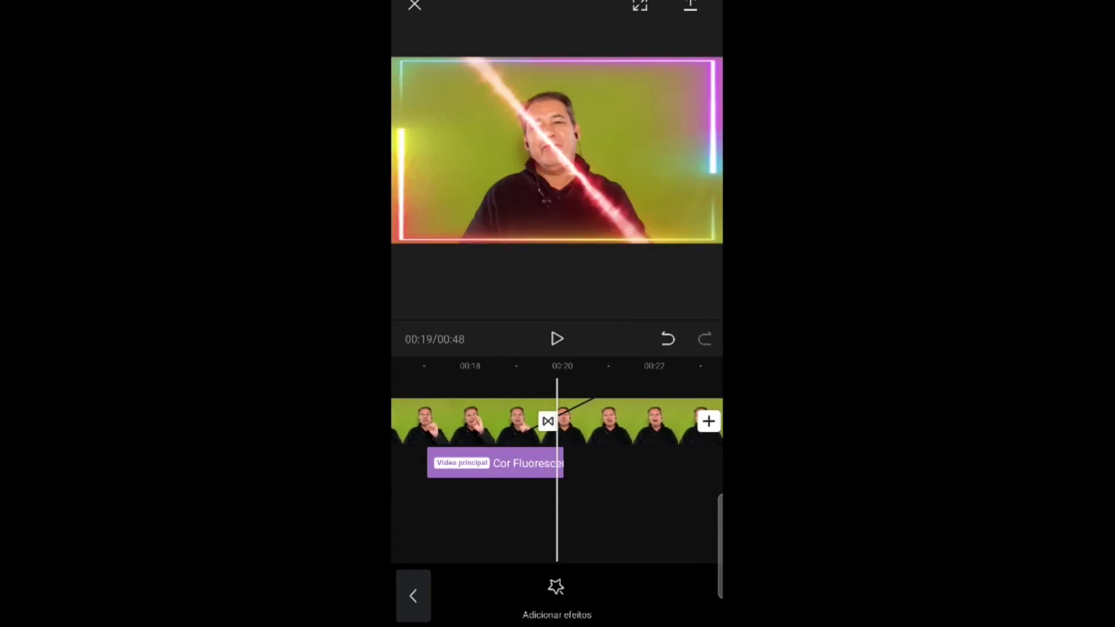
pyautogui.hscroll(3, 556, 421)
pyautogui.hscroll(-4, 556, 421)
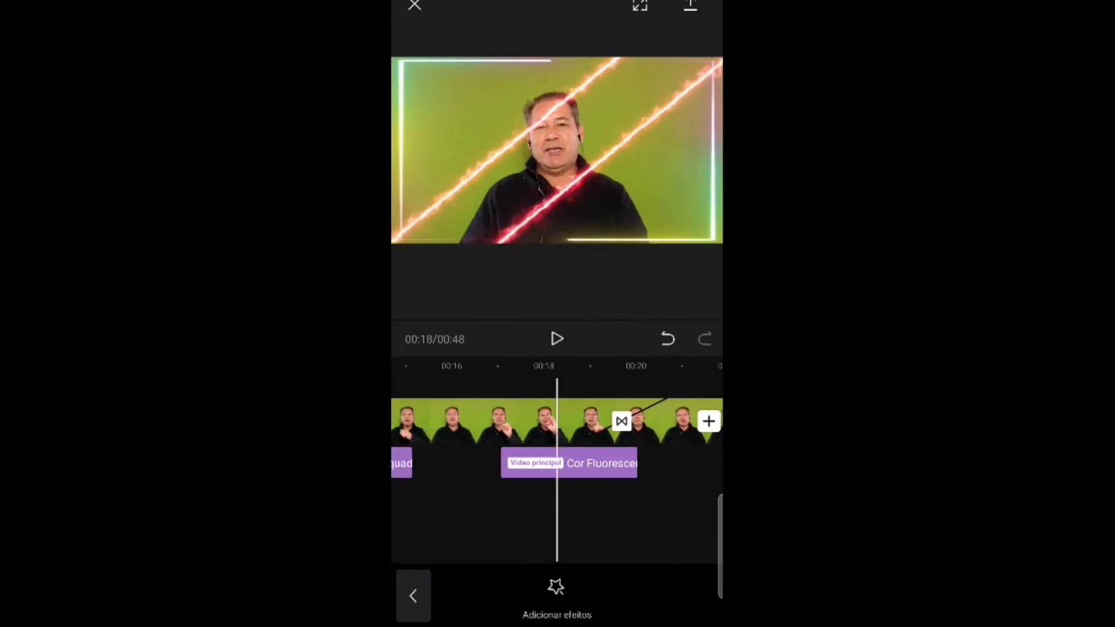
pyautogui.hscroll(1, 556, 421)
pyautogui.hscroll(1, 556, 421)
pyautogui.hscroll(1, 557, 421)
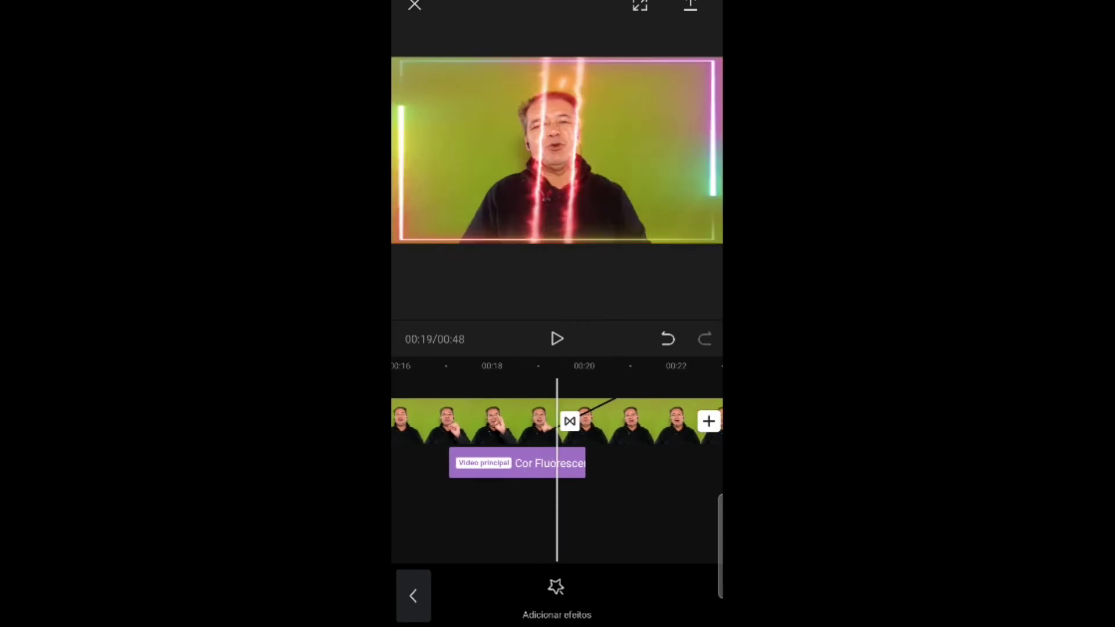
pyautogui.moveTo(517, 463); pyautogui.dragTo(502, 463)
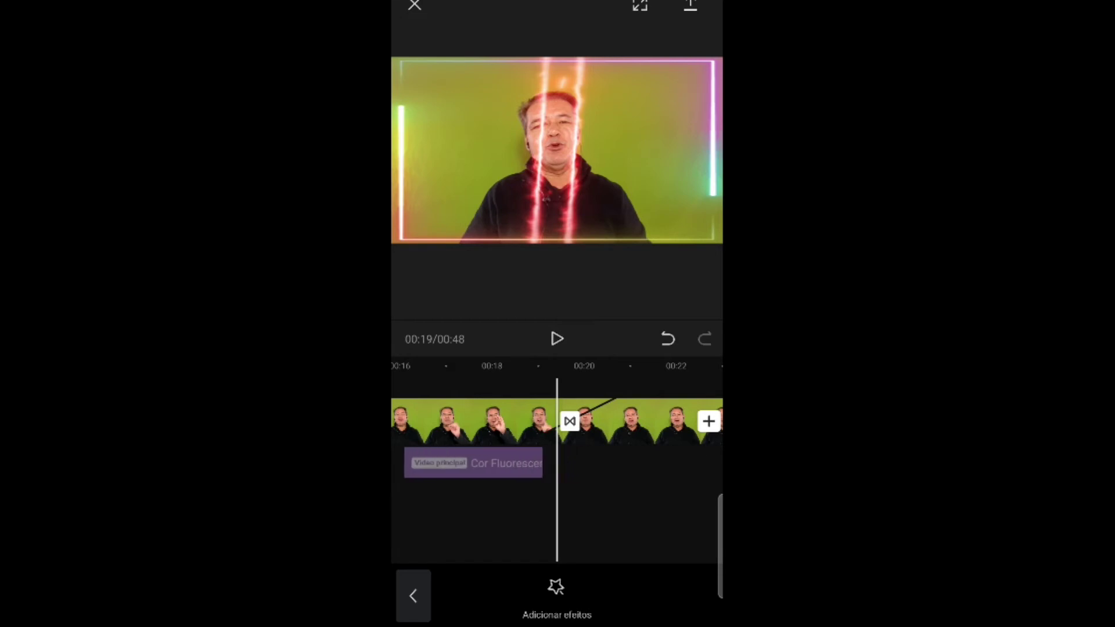
# Step: Scroll along the timeline to review the comic and neon border clips
pyautogui.hscroll(-1, 556, 421)
pyautogui.hscroll(-1, 556, 422)
pyautogui.hscroll(-1, 557, 421)
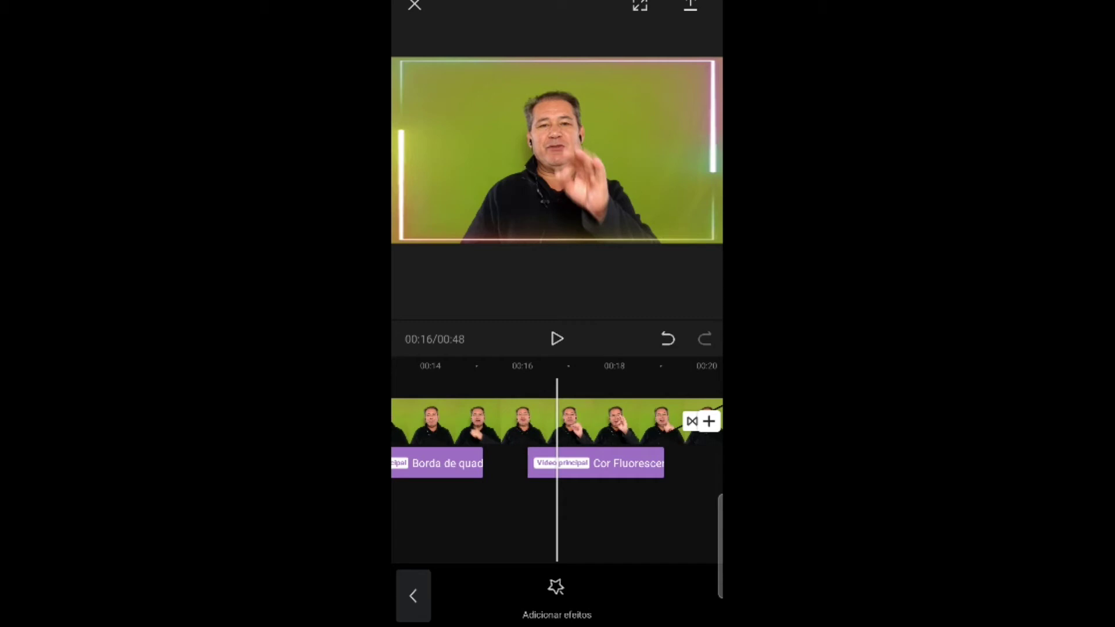
pyautogui.hscroll(-1, 557, 422)
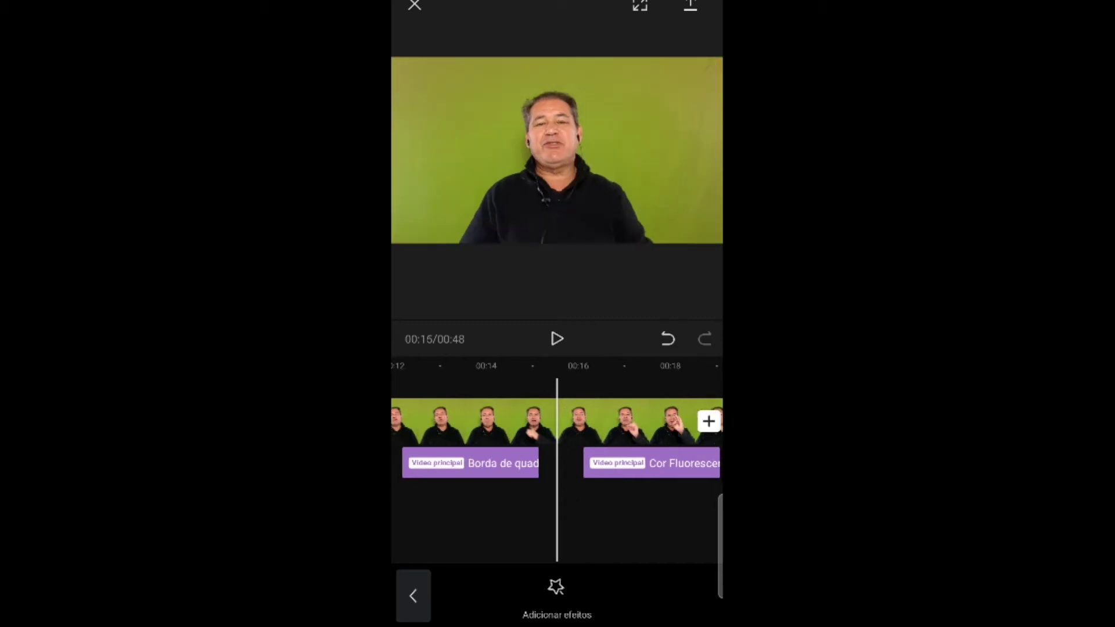
pyautogui.hscroll(1, 557, 421)
pyautogui.hscroll(2, 557, 421)
pyautogui.hscroll(2, 557, 421)
pyautogui.hscroll(1, 556, 421)
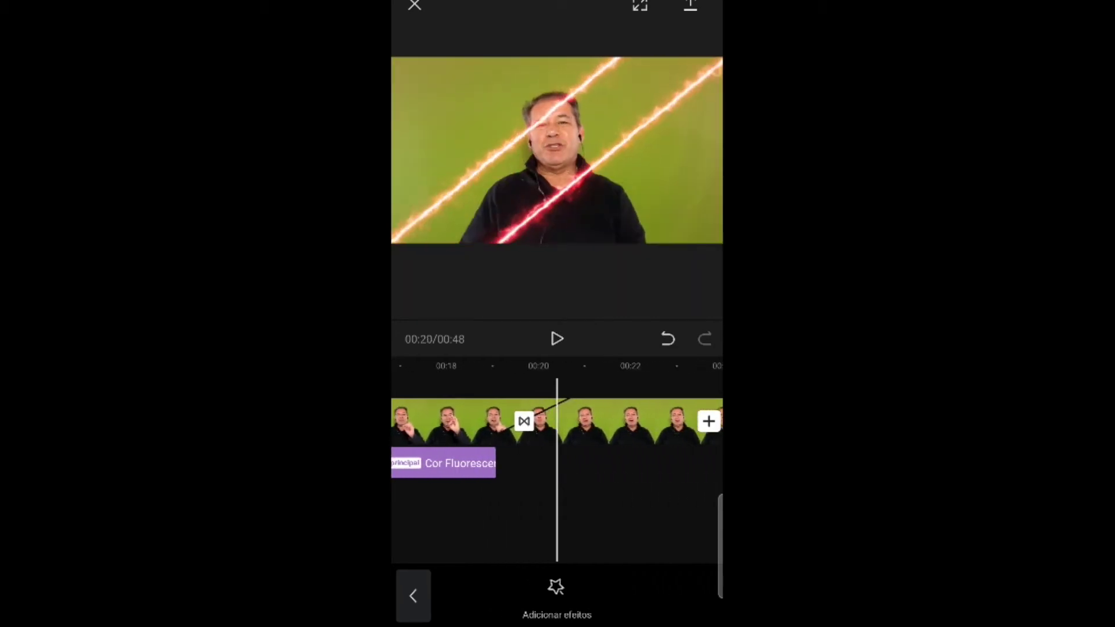
pyautogui.hscroll(3, 556, 421)
pyautogui.hscroll(2, 556, 422)
pyautogui.hscroll(2, 557, 421)
pyautogui.hscroll(3, 557, 421)
pyautogui.hscroll(3, 556, 421)
pyautogui.hscroll(3, 557, 421)
pyautogui.hscroll(3, 557, 421)
pyautogui.hscroll(-1, 557, 421)
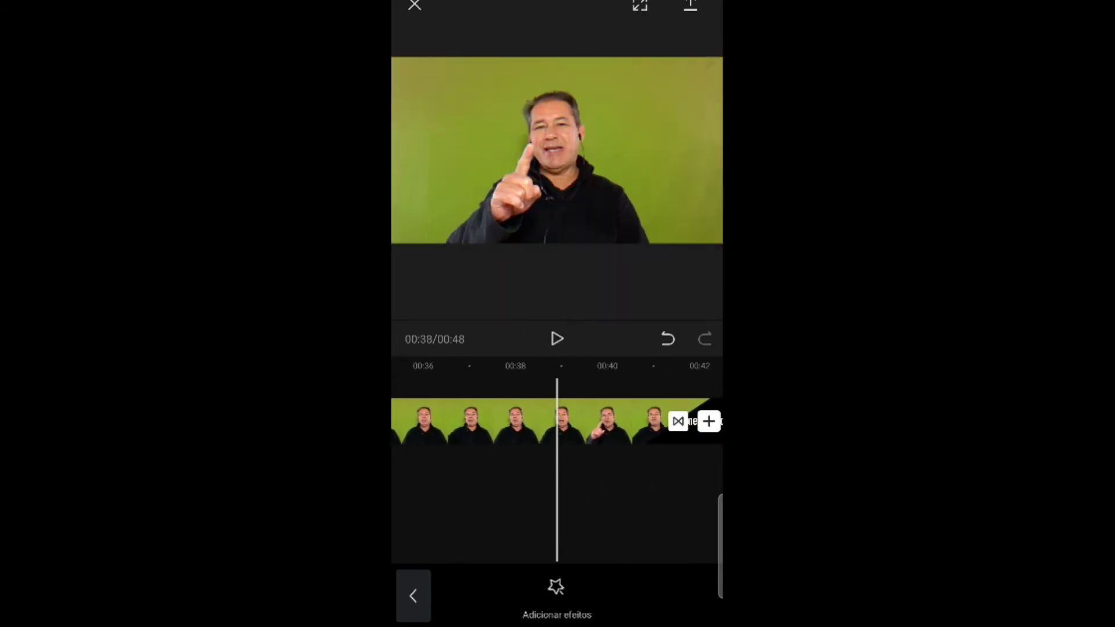
pyautogui.hscroll(-4, 557, 422)
pyautogui.hscroll(-2, 557, 421)
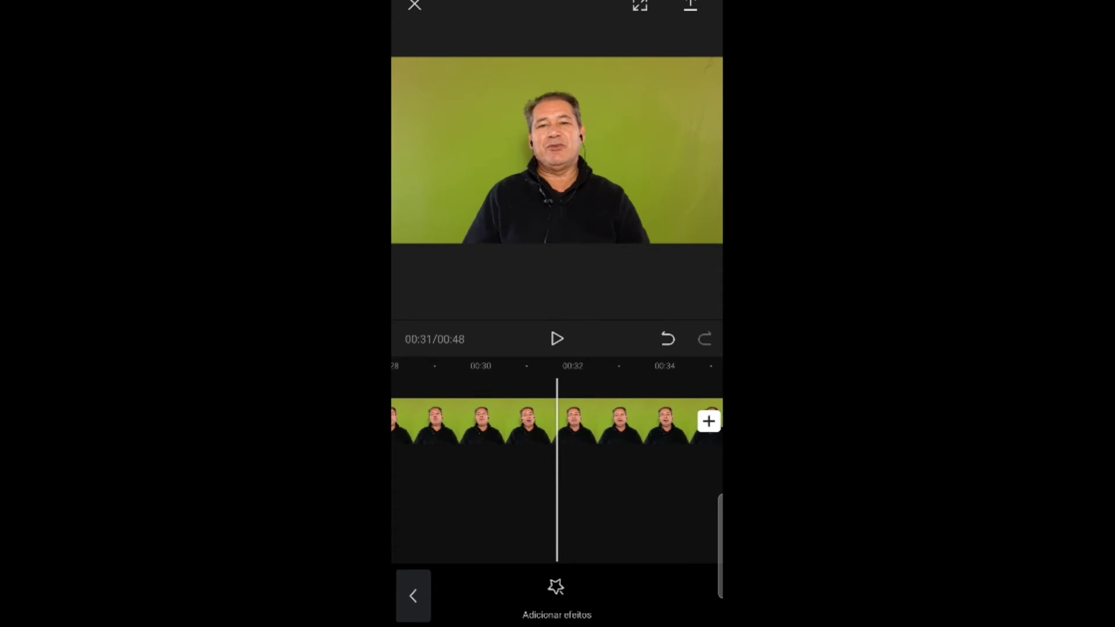
# Step: Add the Corações Dispersos hearts effect and preview it around 00:32–00:36
pyautogui.click(557, 595)
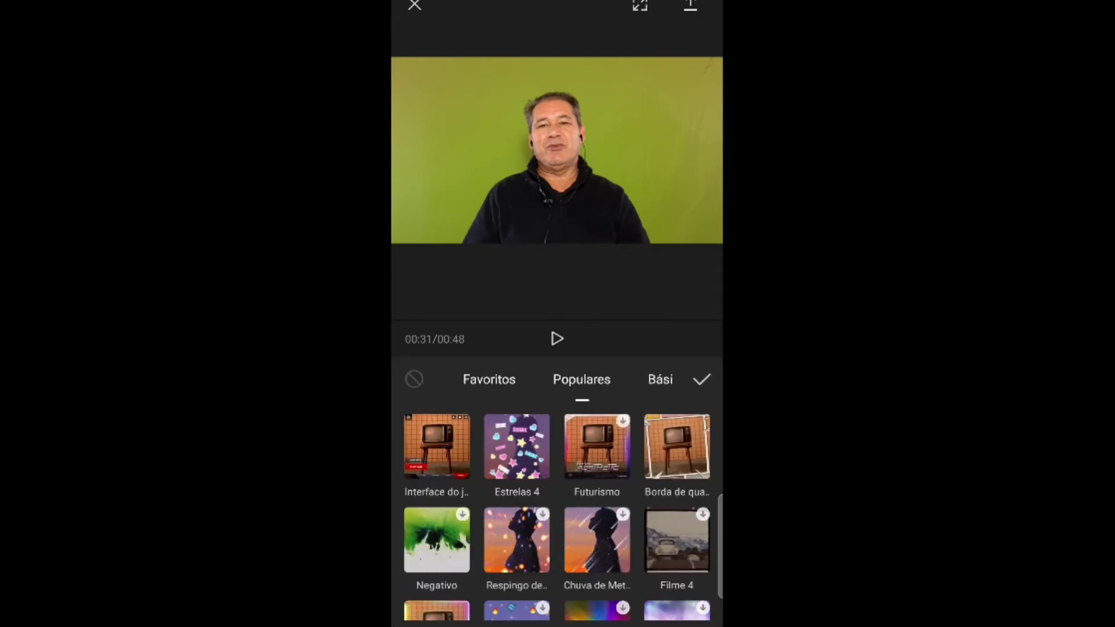
pyautogui.scroll(-2, 556, 535)
pyautogui.click(517, 564)
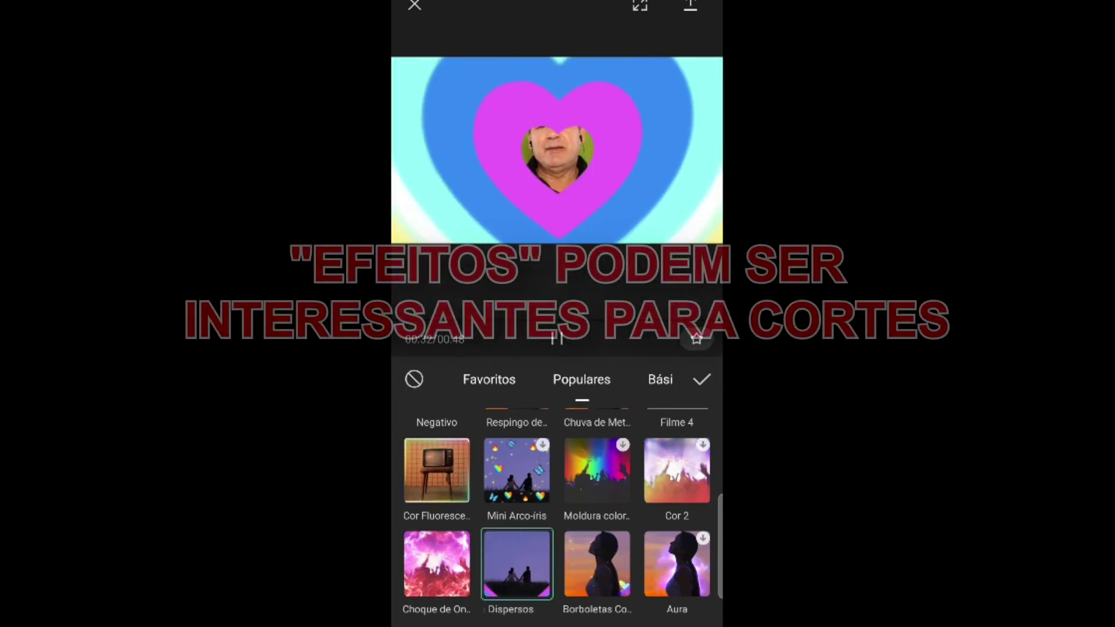
pyautogui.click(701, 379)
pyautogui.hscroll(-3, 557, 424)
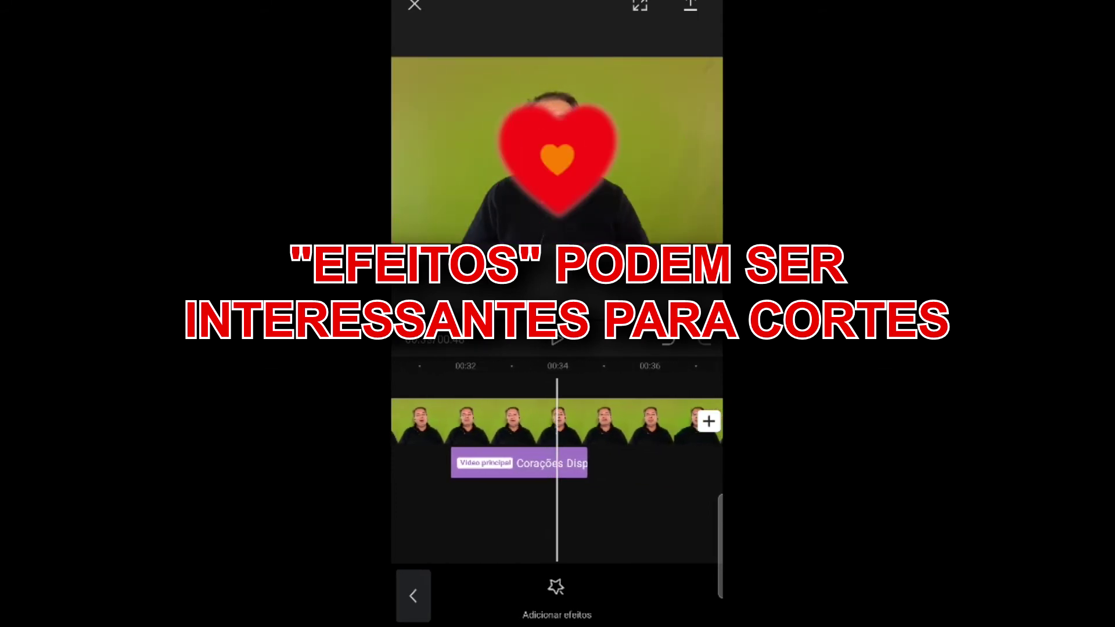
pyautogui.moveTo(494, 418)
pyautogui.mouseDown()
pyautogui.moveTo(599, 419)
pyautogui.moveTo(457, 419)
pyautogui.mouseUp()
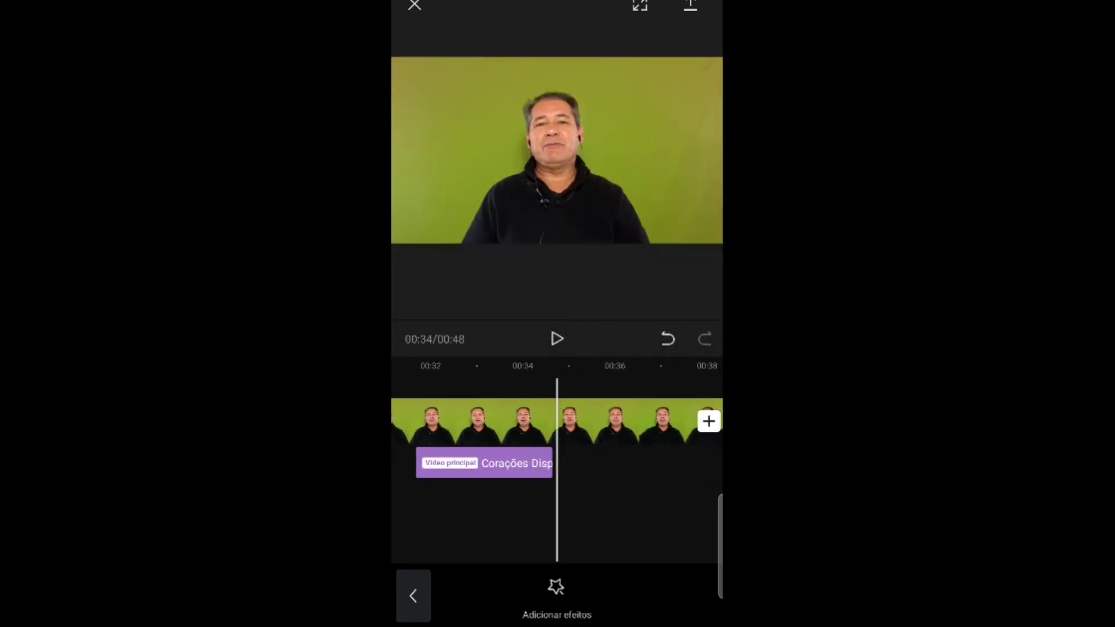
pyautogui.moveTo(604, 419); pyautogui.dragTo(512, 418)
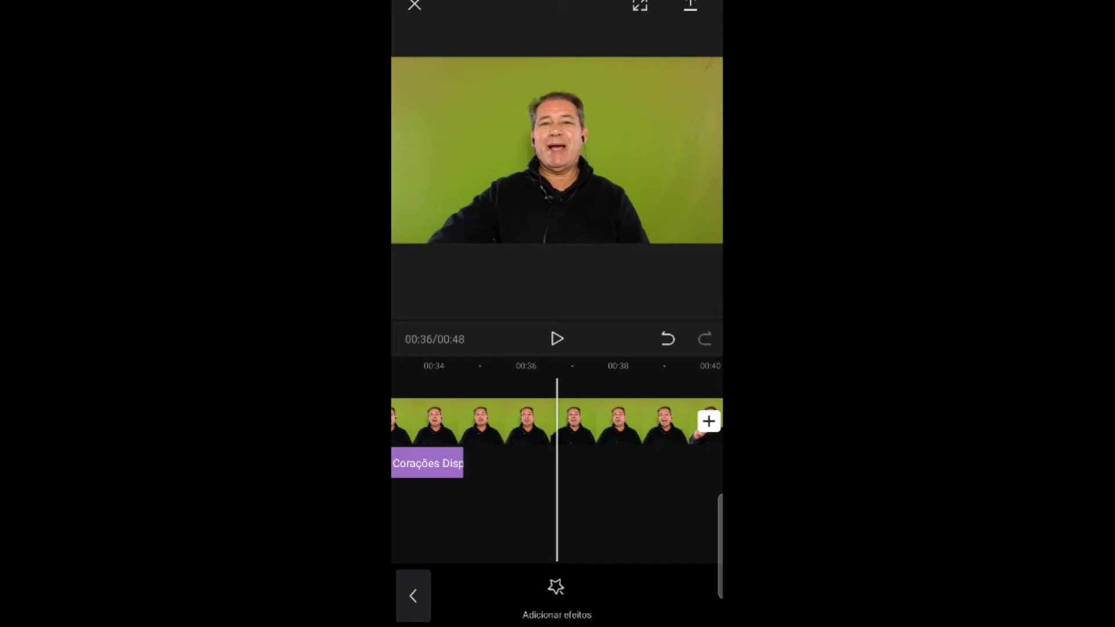
# Step: Add the Explosão effect from the Natureza category at about 00:37
pyautogui.click(555, 596)
pyautogui.moveTo(650, 380); pyautogui.dragTo(465, 379)
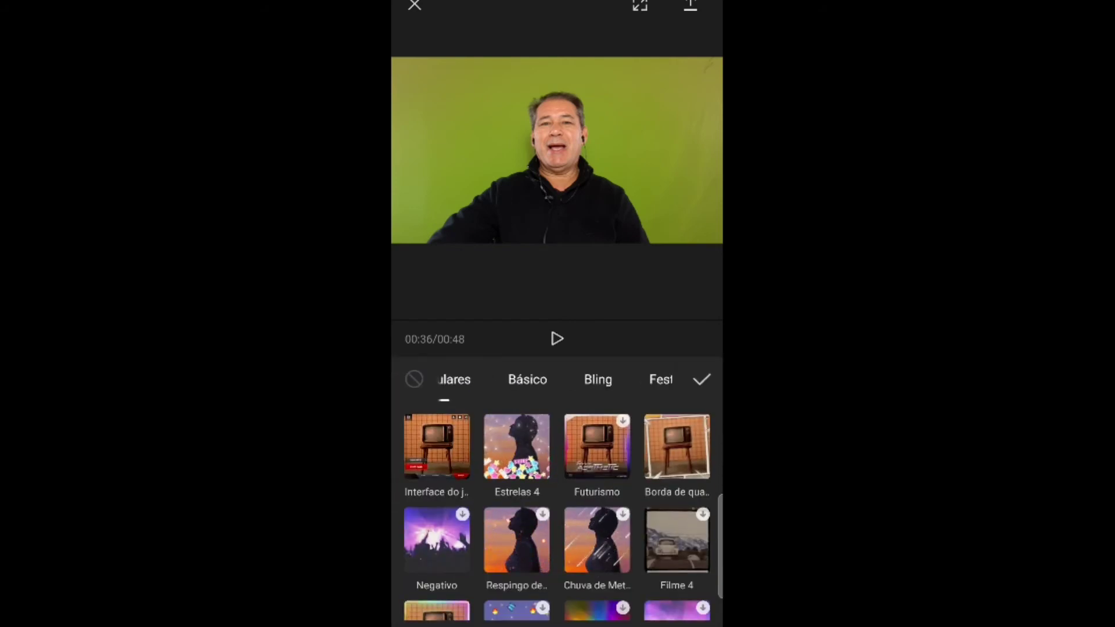
pyautogui.moveTo(639, 379); pyautogui.dragTo(476, 379)
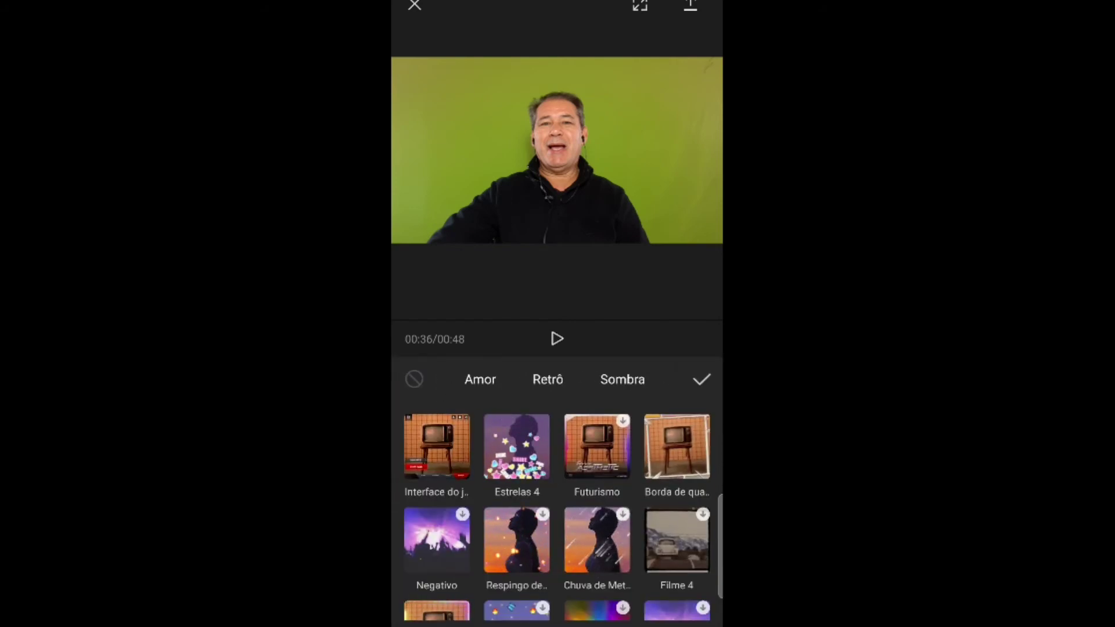
pyautogui.moveTo(581, 380); pyautogui.dragTo(521, 379)
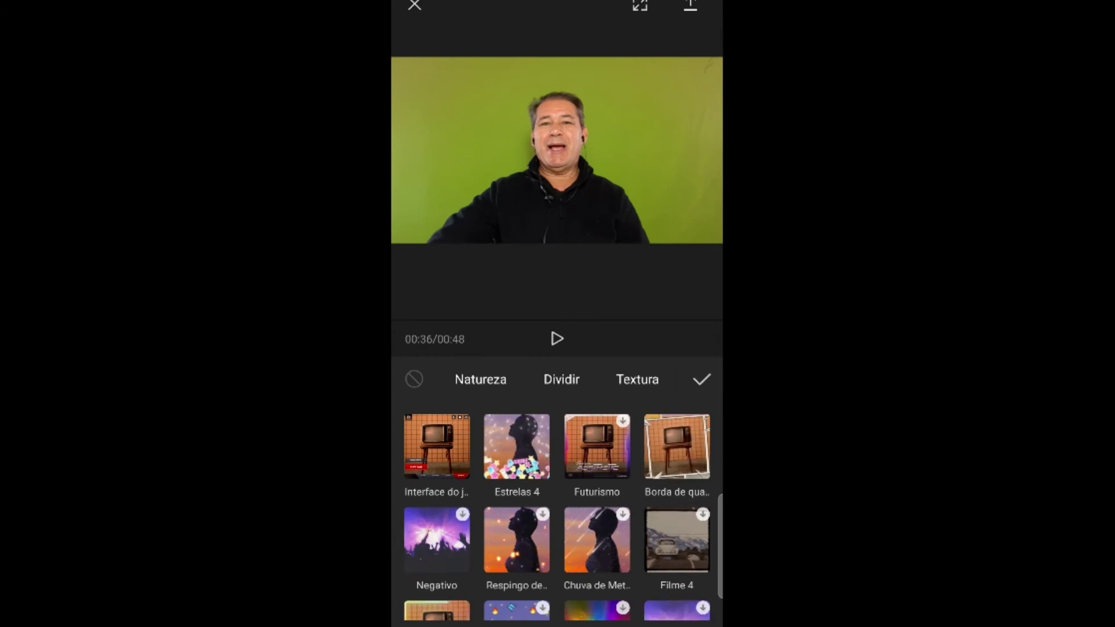
pyautogui.click(561, 379)
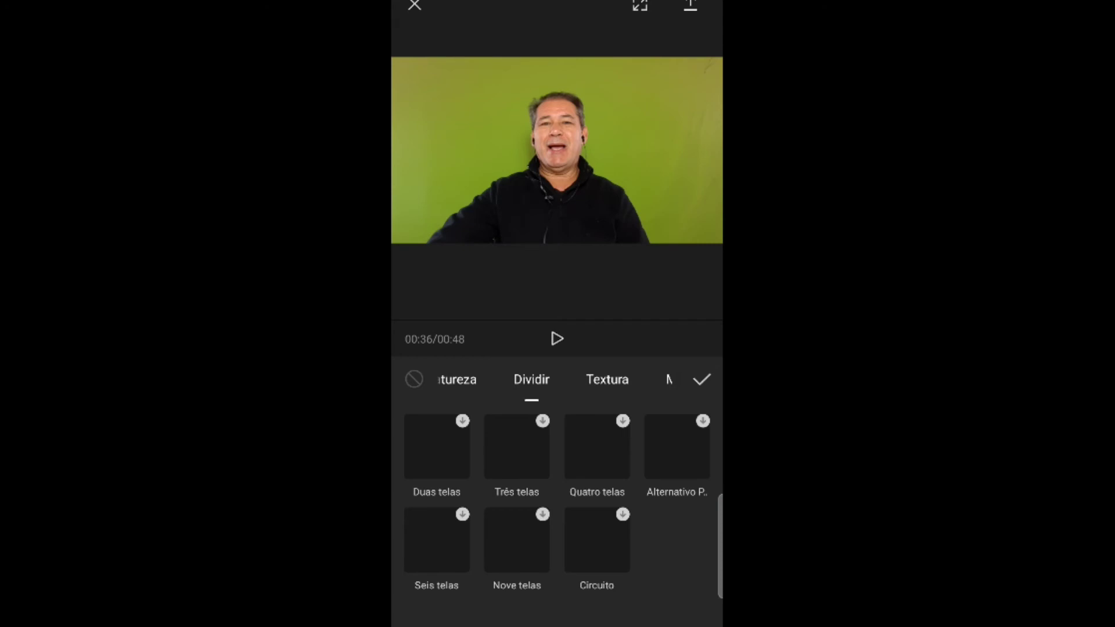
pyautogui.click(457, 379)
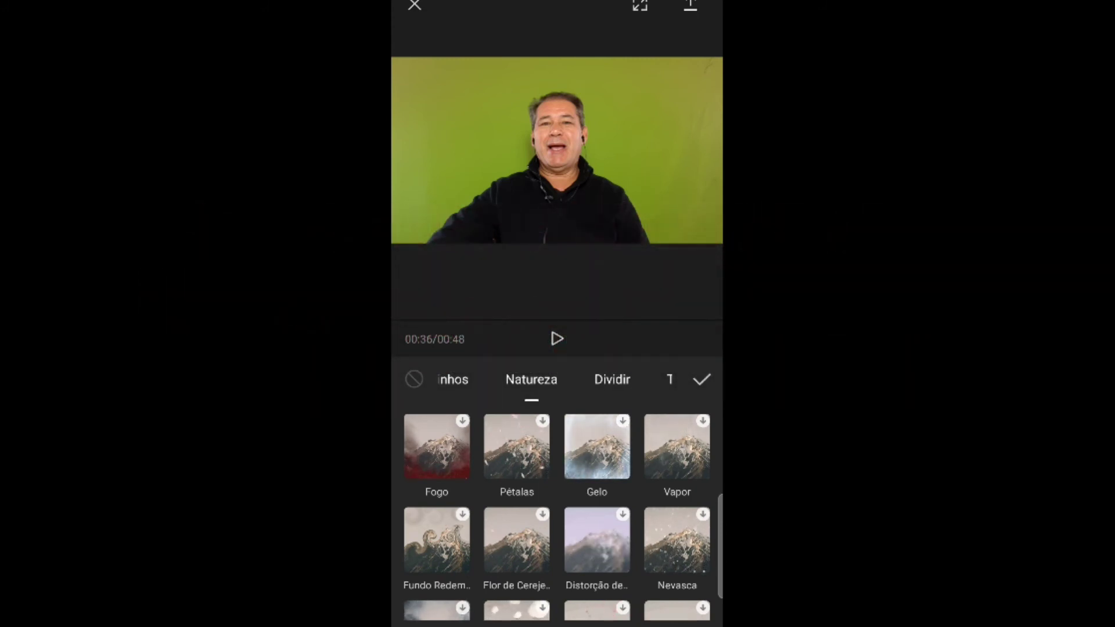
pyautogui.scroll(-3, 556, 515)
pyautogui.scroll(-3, 556, 515)
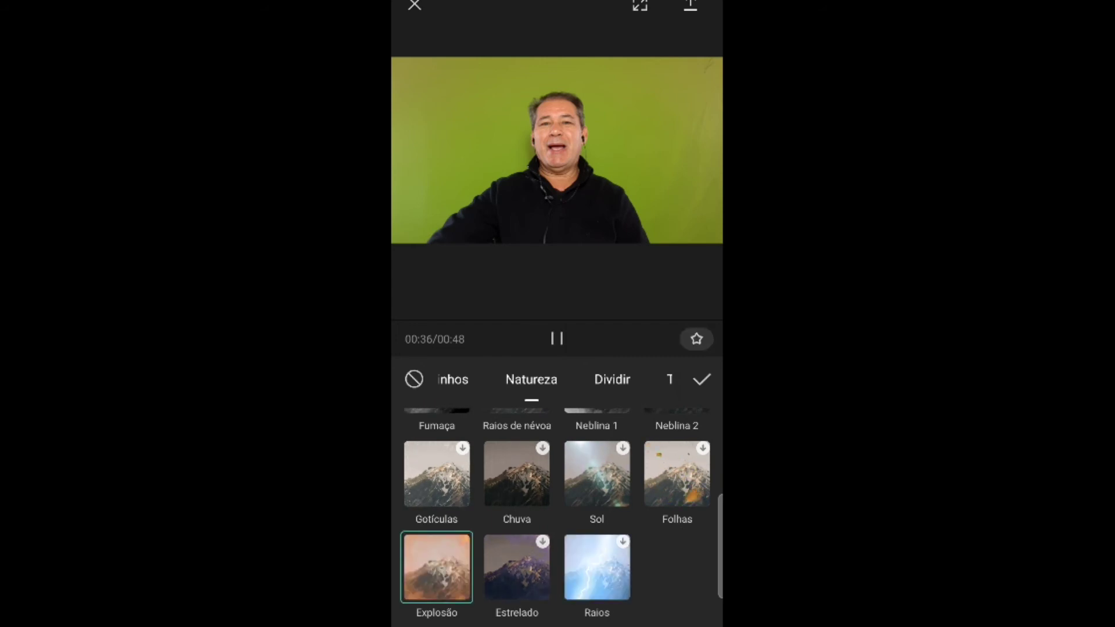
pyautogui.click(702, 379)
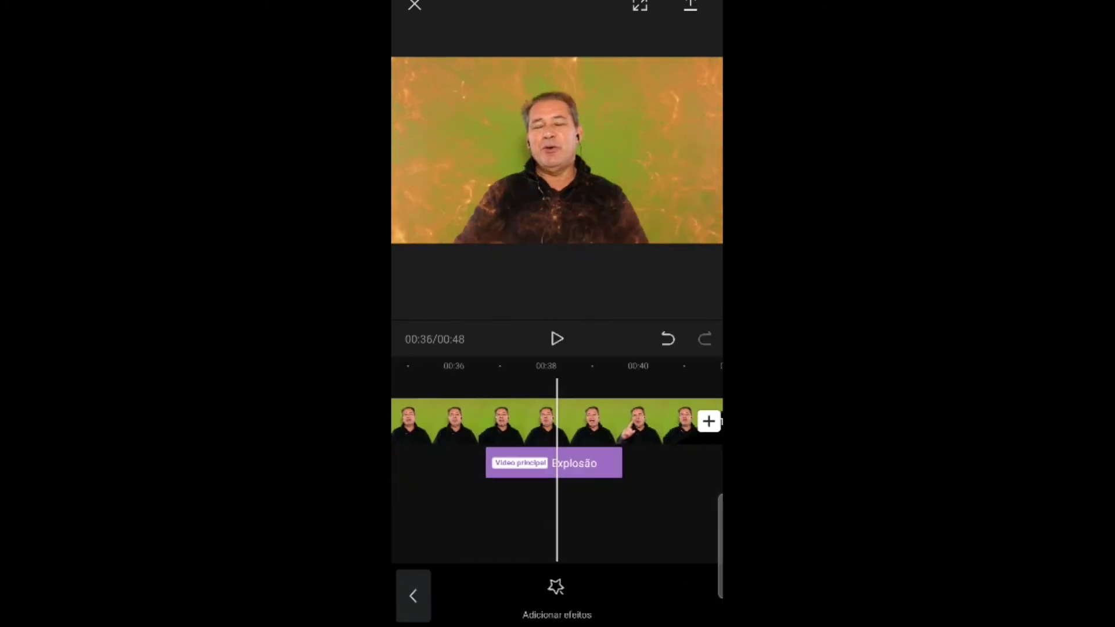
pyautogui.hscroll(-2, 556, 435)
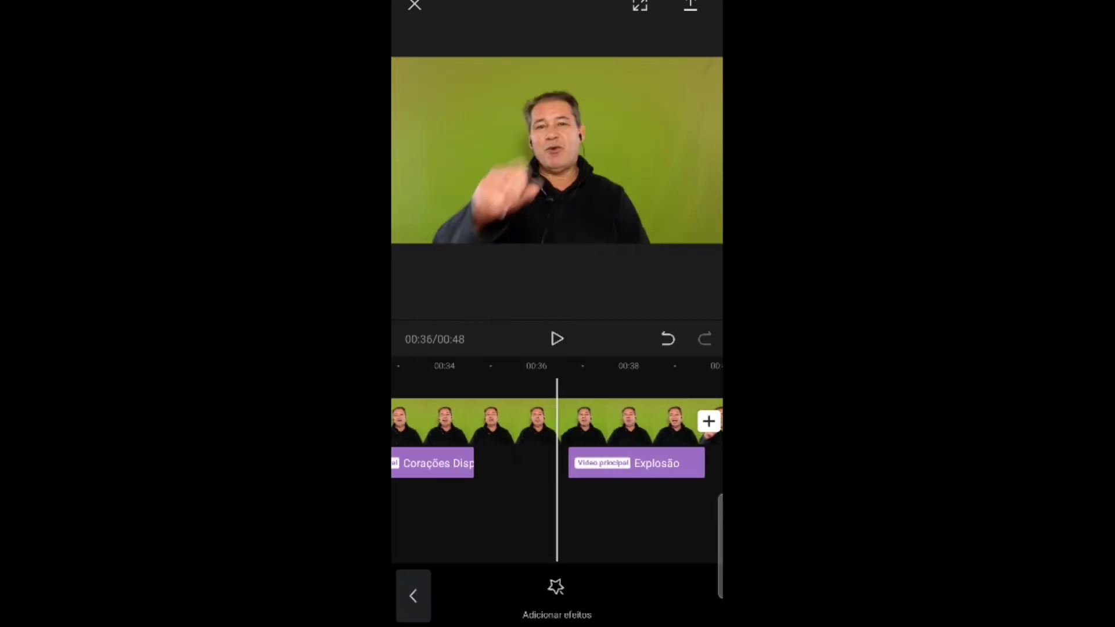
pyautogui.hscroll(-1, 557, 436)
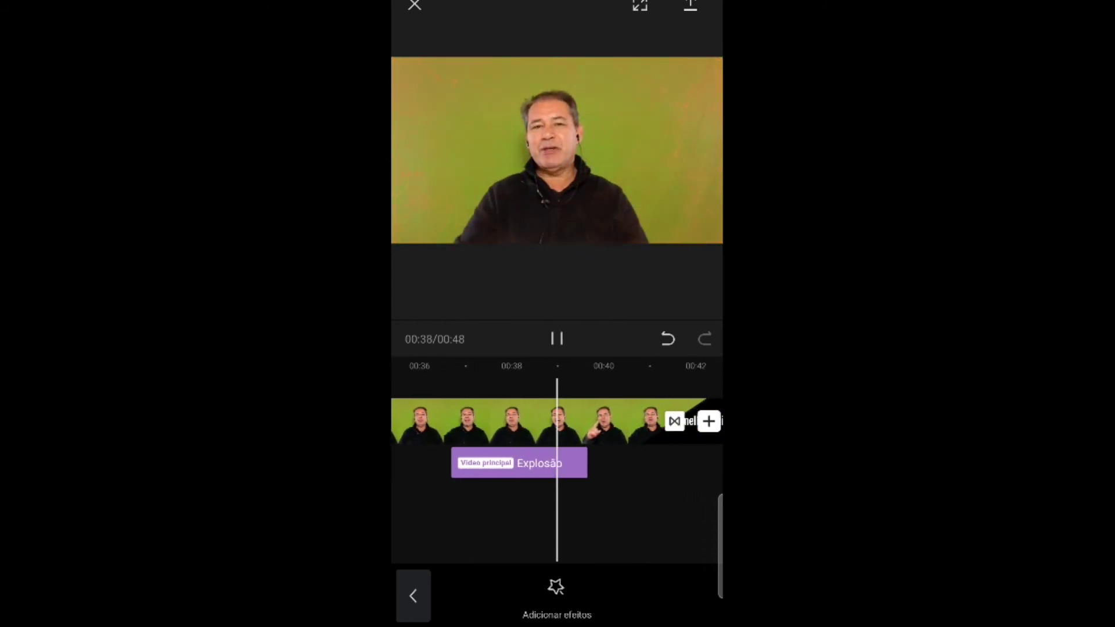
pyautogui.hscroll(-5, 557, 435)
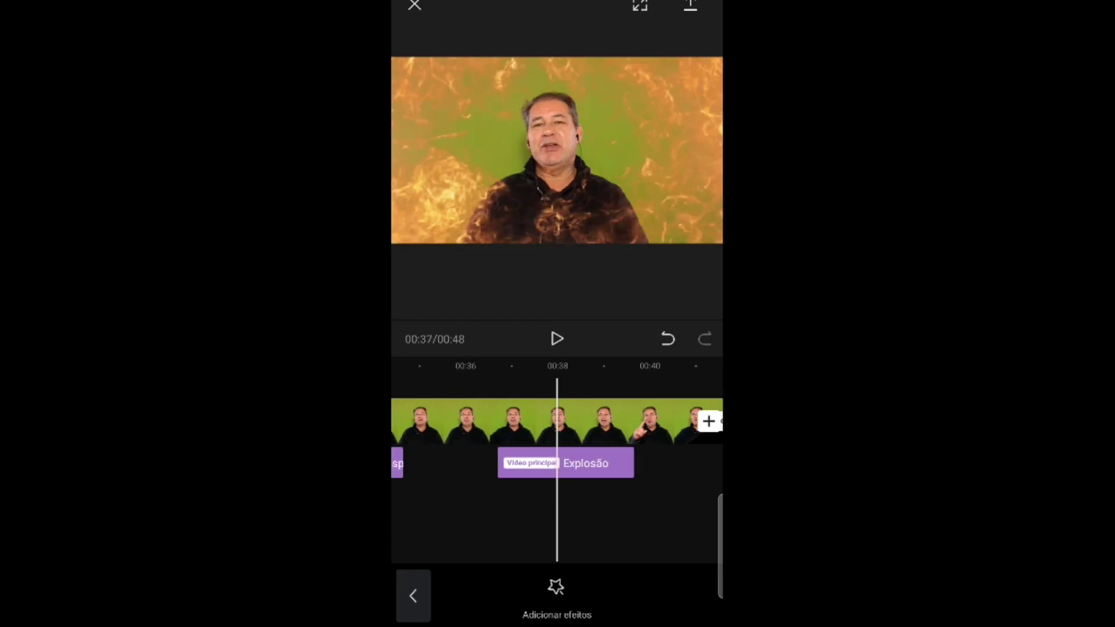
pyautogui.hscroll(-2, 556, 435)
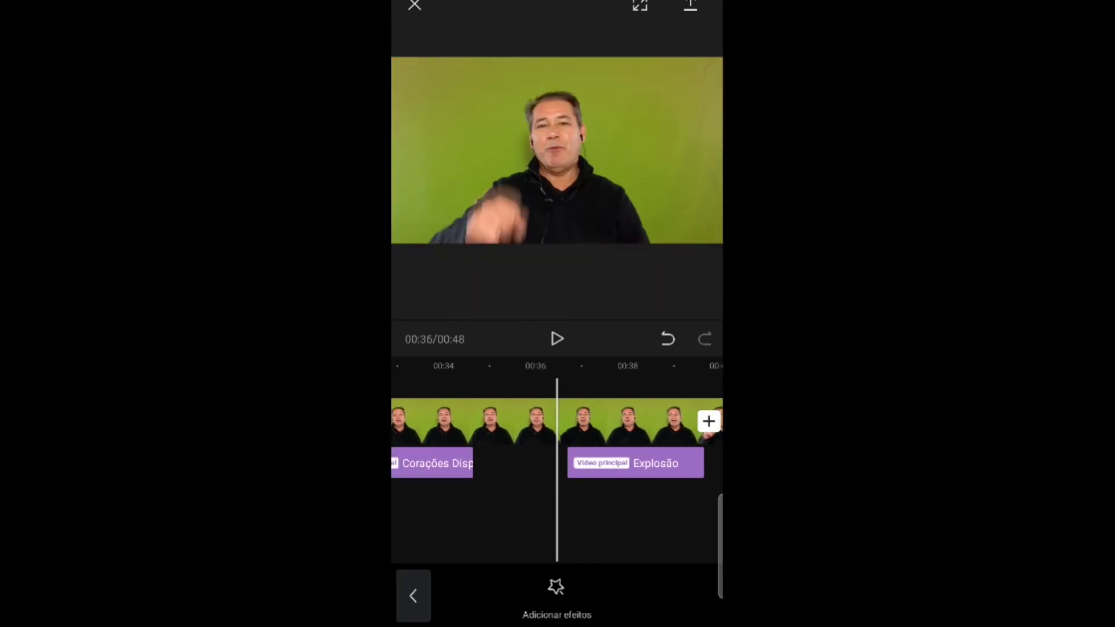
pyautogui.hscroll(8, 556, 436)
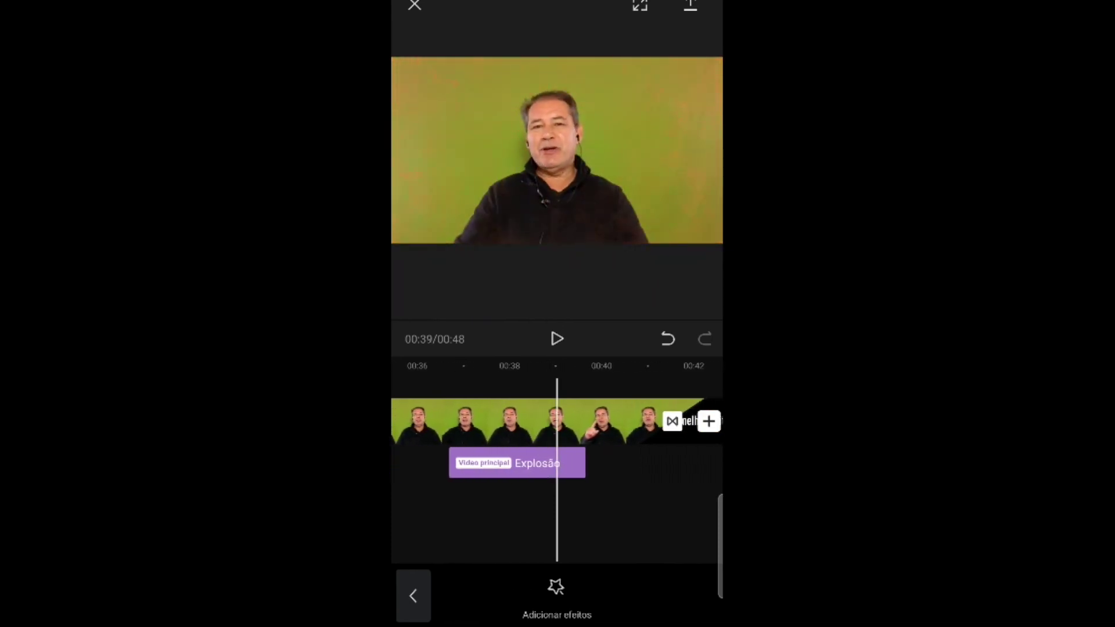
pyautogui.hscroll(-5, 557, 436)
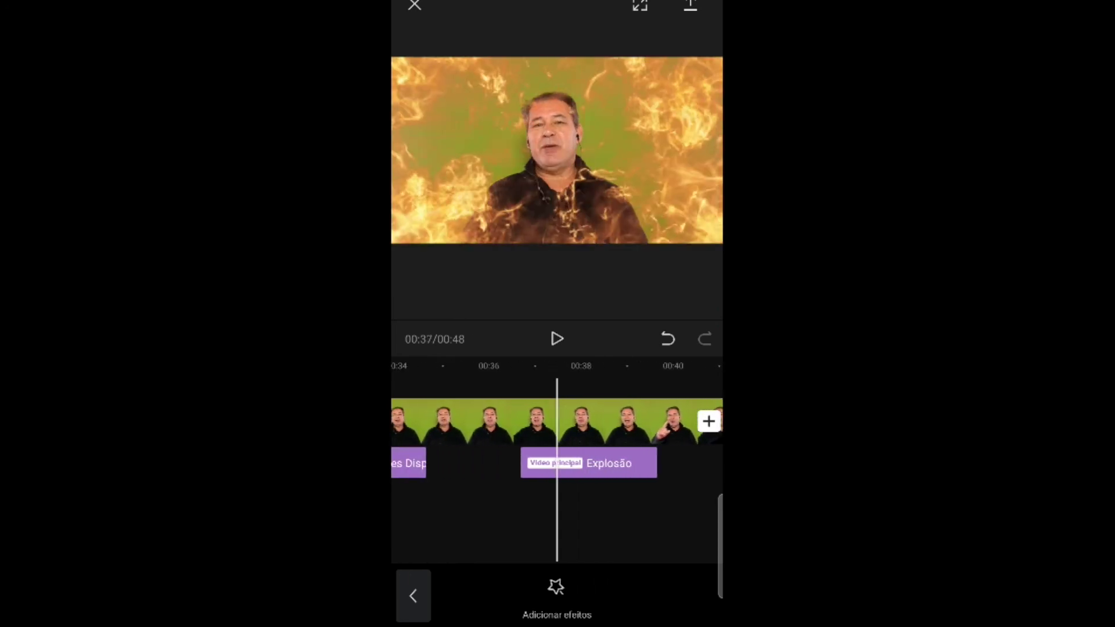
pyautogui.hscroll(-2, 557, 436)
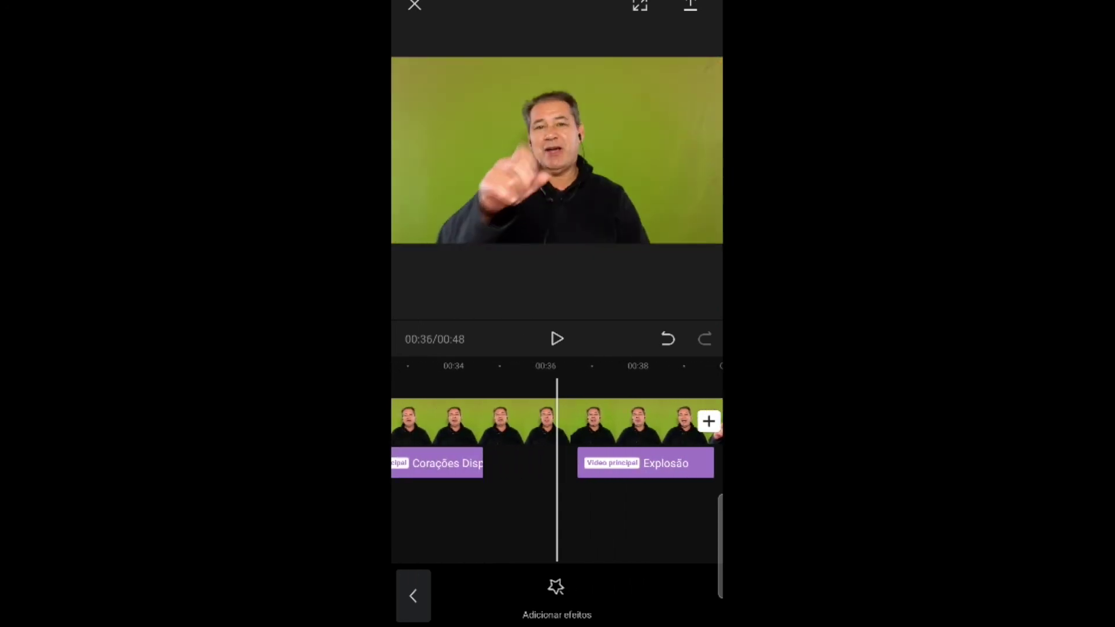